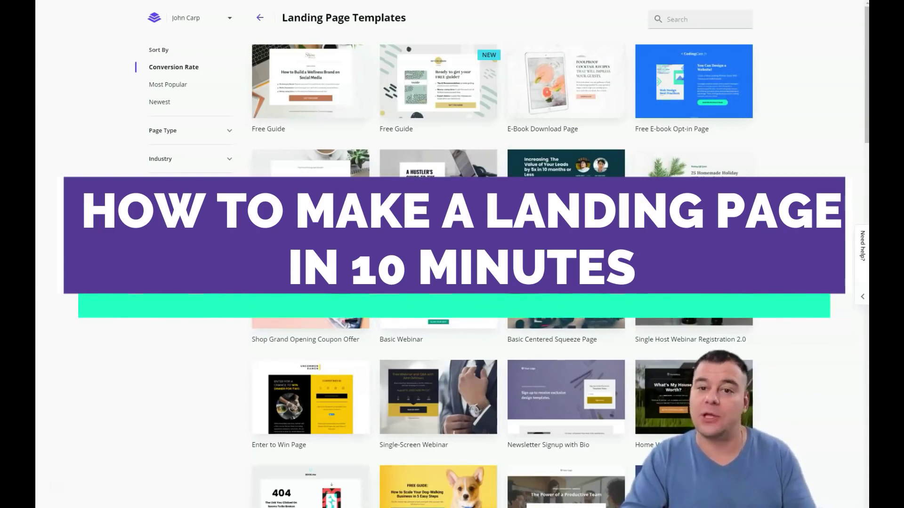
Browse the landing page templates sorted by conversion rate.
{"action": "scroll", "coordinate": [502, 254], "scroll_direction": "down", "scroll_amount": 3}
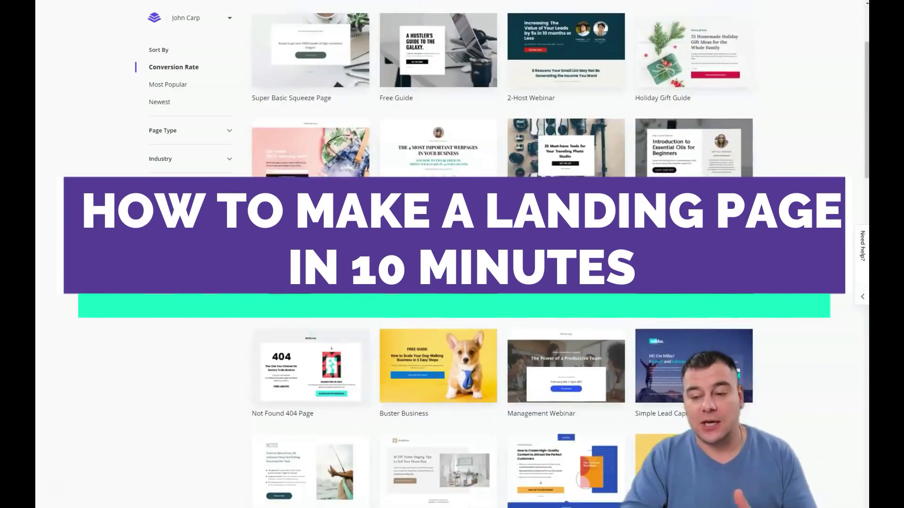
{"action": "scroll", "coordinate": [501, 254], "scroll_direction": "down", "scroll_amount": 8}
{"action": "scroll", "coordinate": [501, 254], "scroll_direction": "down", "scroll_amount": 9}
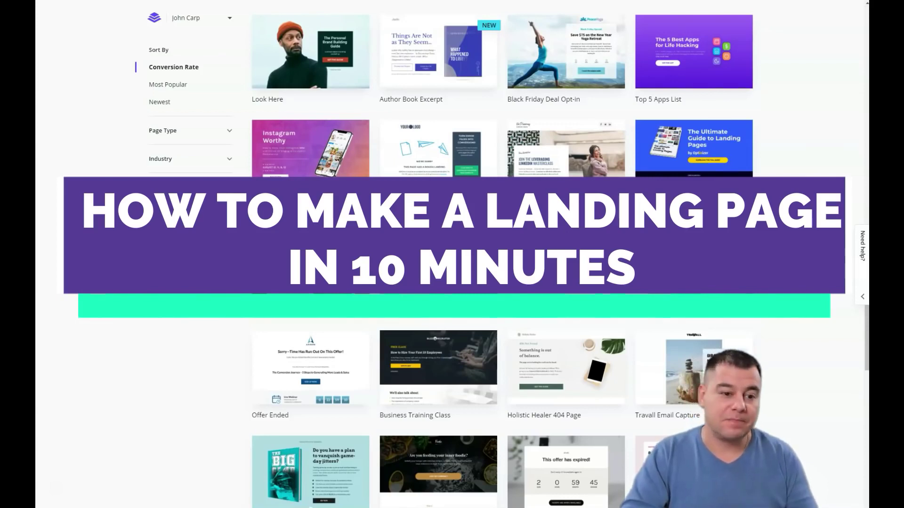
{"action": "scroll", "coordinate": [502, 255], "scroll_direction": "down", "scroll_amount": 4}
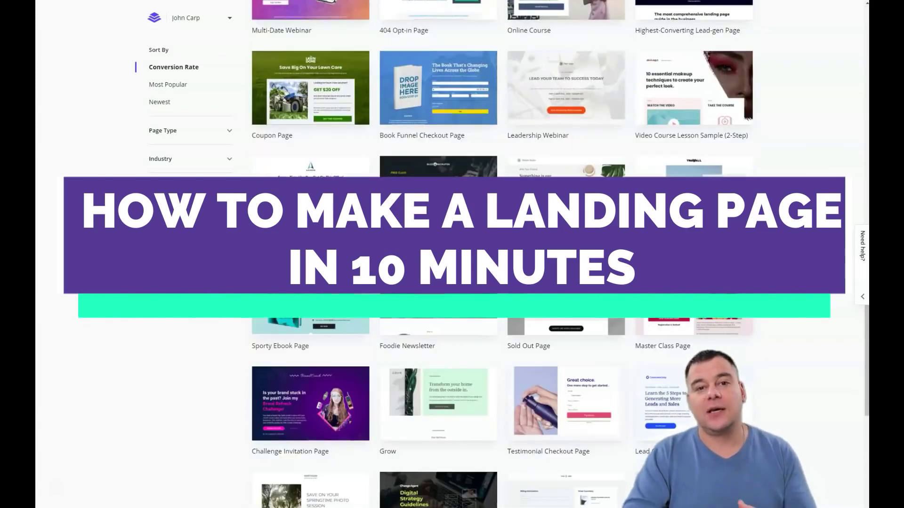
{"action": "scroll", "coordinate": [502, 254], "scroll_direction": "down", "scroll_amount": 4}
{"action": "scroll", "coordinate": [501, 254], "scroll_direction": "down", "scroll_amount": 4}
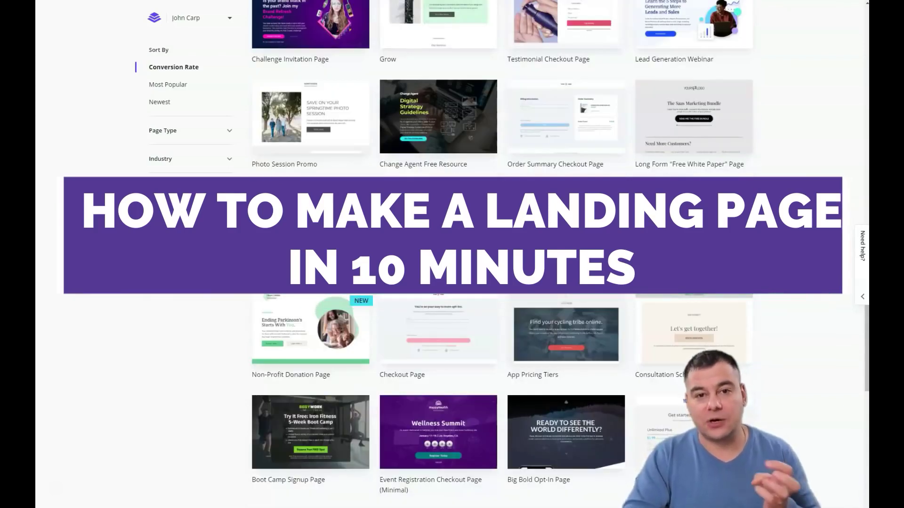
{"action": "scroll", "coordinate": [501, 254], "scroll_direction": "up", "scroll_amount": 1}
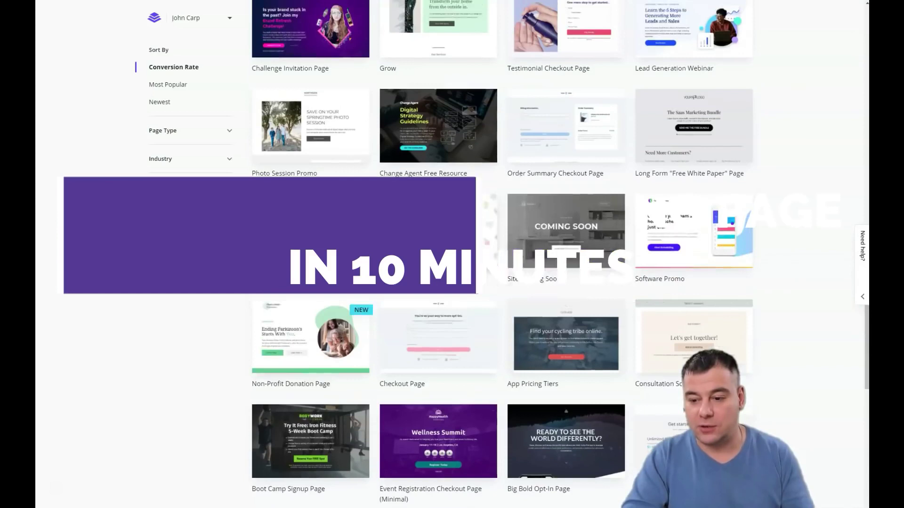
{"action": "scroll", "coordinate": [431, 221], "scroll_direction": "up", "scroll_amount": 15}
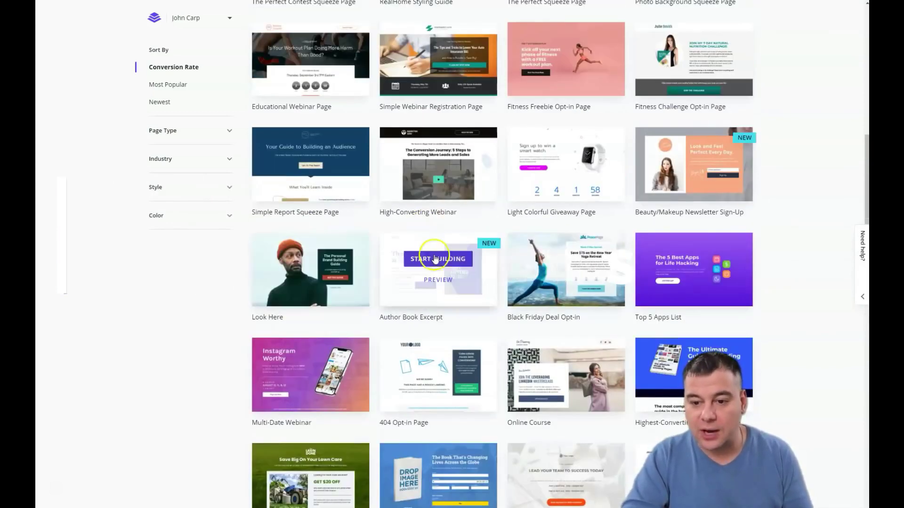
{"action": "scroll", "coordinate": [425, 259], "scroll_direction": "up", "scroll_amount": 15}
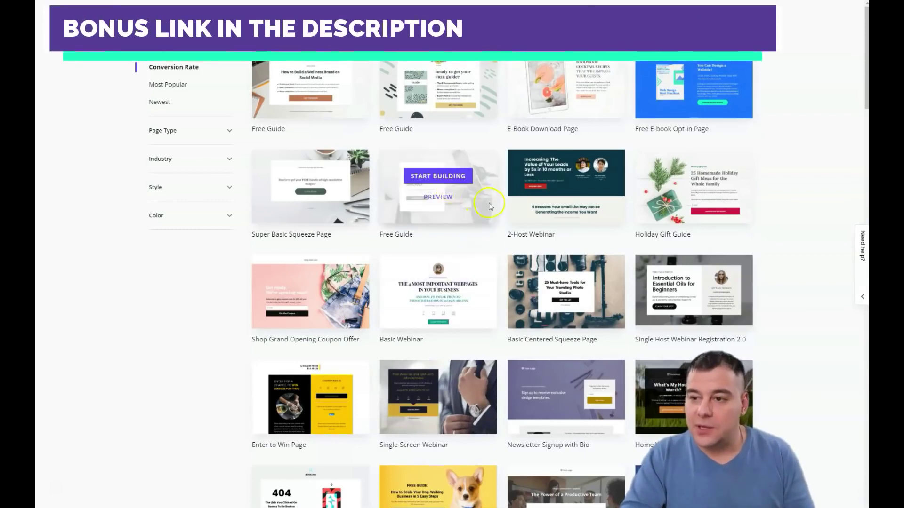
{"action": "scroll", "coordinate": [492, 203], "scroll_direction": "down", "scroll_amount": 5}
{"action": "scroll", "coordinate": [493, 205], "scroll_direction": "down", "scroll_amount": 5}
{"action": "scroll", "coordinate": [493, 206], "scroll_direction": "down", "scroll_amount": 10}
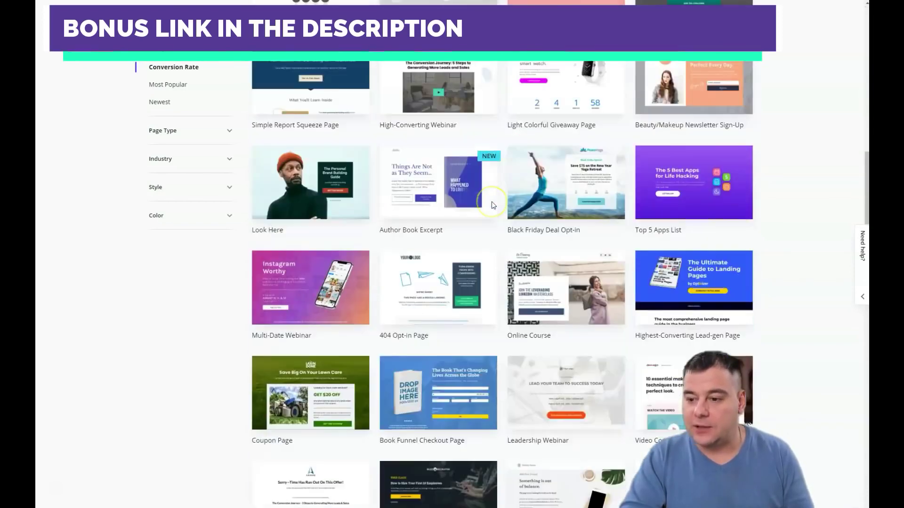
{"action": "scroll", "coordinate": [493, 205], "scroll_direction": "down", "scroll_amount": 14}
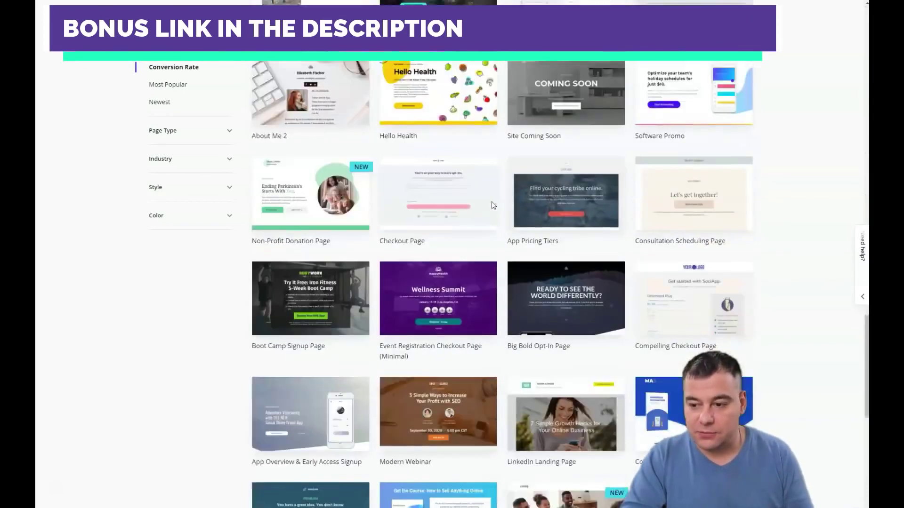
{"action": "scroll", "coordinate": [492, 202], "scroll_direction": "down", "scroll_amount": 8}
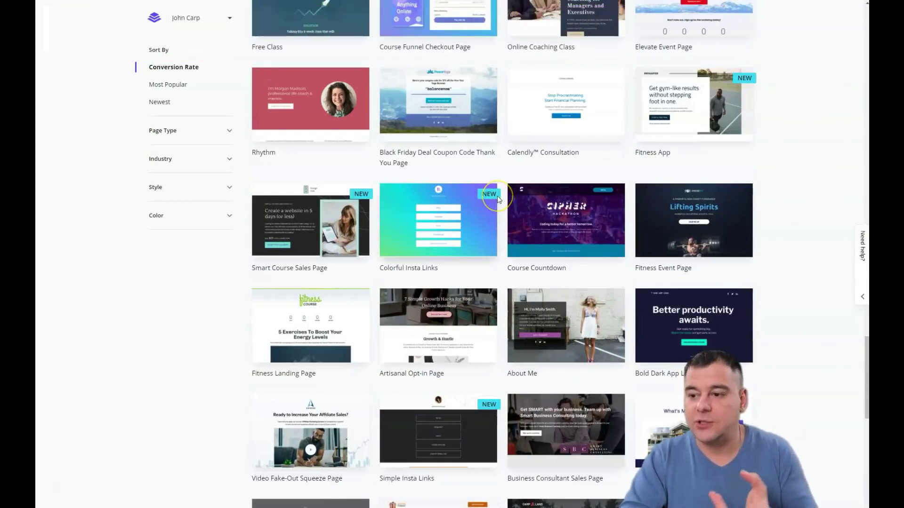
{"action": "scroll", "coordinate": [497, 197], "scroll_direction": "down", "scroll_amount": 1}
{"action": "scroll", "coordinate": [497, 196], "scroll_direction": "down", "scroll_amount": 6}
{"action": "scroll", "coordinate": [498, 194], "scroll_direction": "up", "scroll_amount": 17}
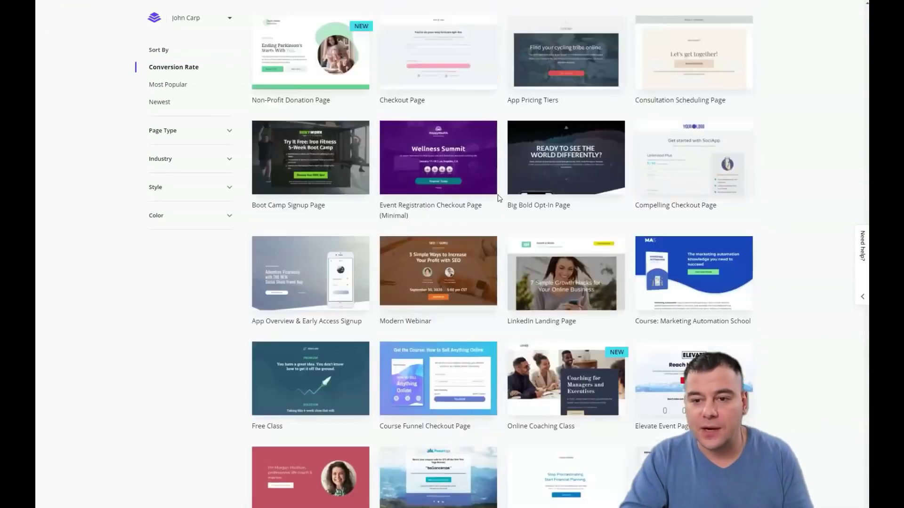
{"action": "scroll", "coordinate": [497, 194], "scroll_direction": "up", "scroll_amount": 18}
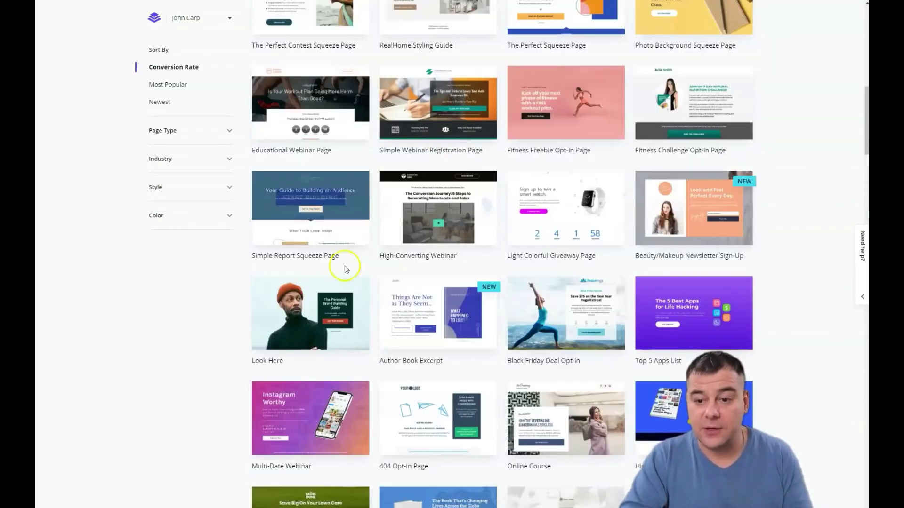
Preview the Look Here template in mobile and desktop views and start a page from it named Personal Brand builder.
{"action": "mouse_move", "coordinate": [306, 311]}
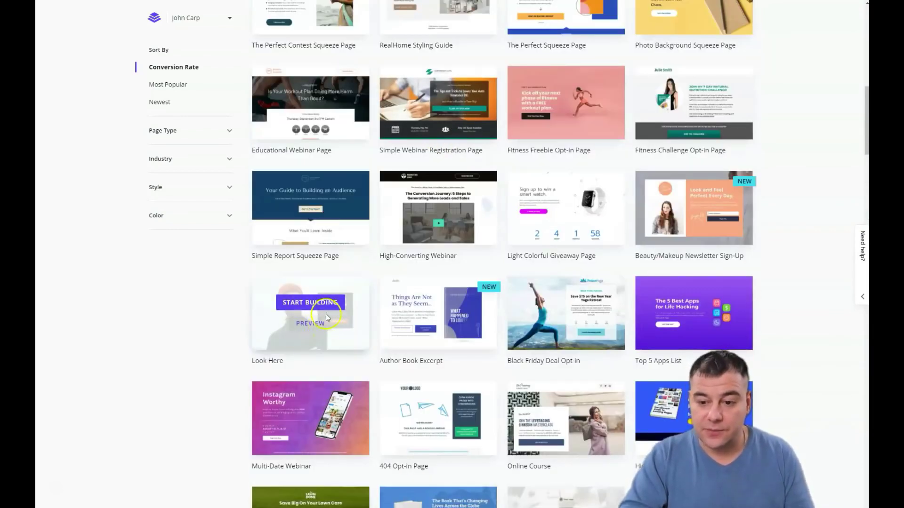
{"action": "left_click", "coordinate": [306, 324]}
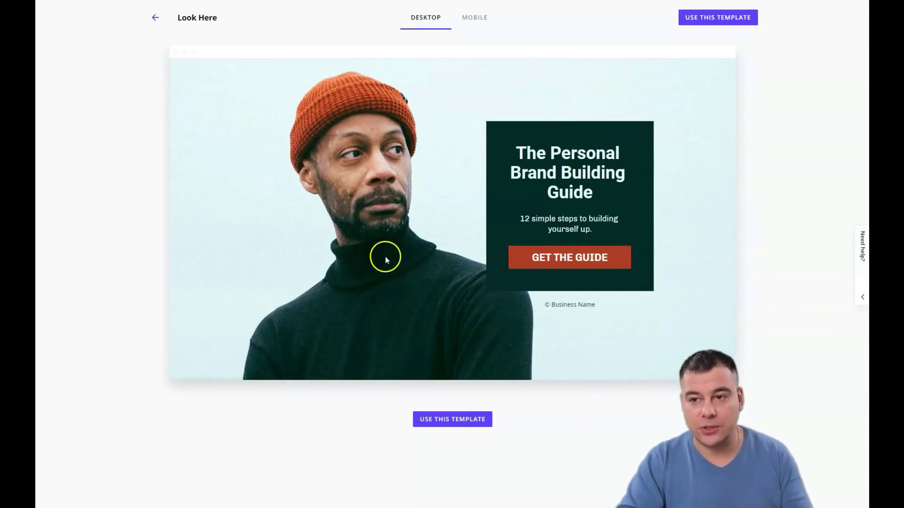
{"action": "left_click", "coordinate": [470, 29]}
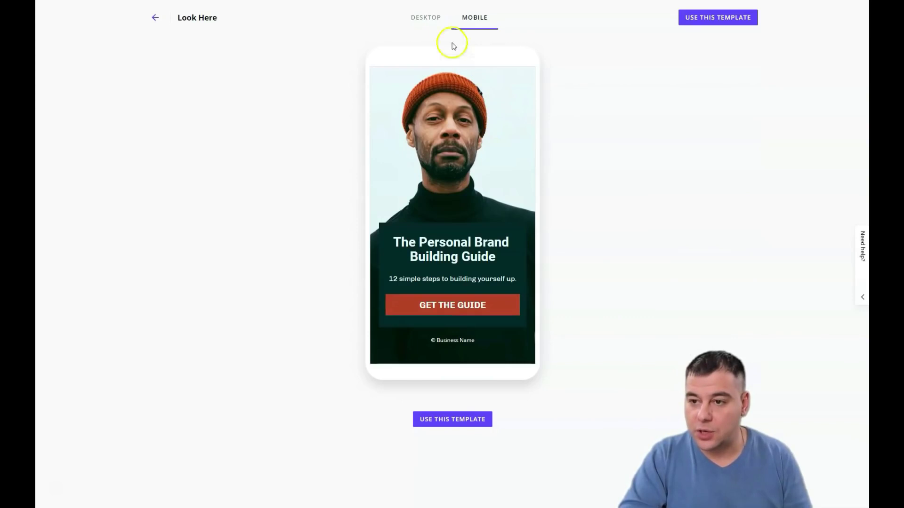
{"action": "left_click", "coordinate": [424, 19]}
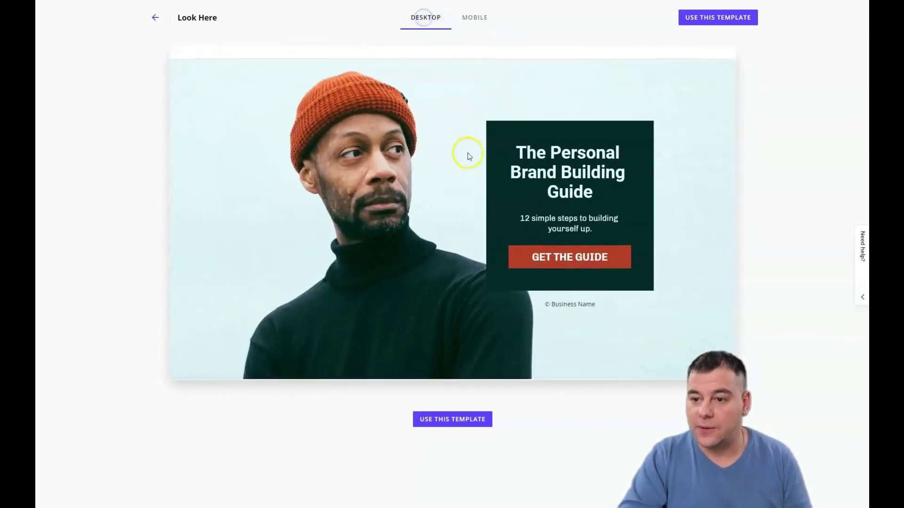
{"action": "left_click", "coordinate": [466, 22]}
{"action": "left_click", "coordinate": [425, 17]}
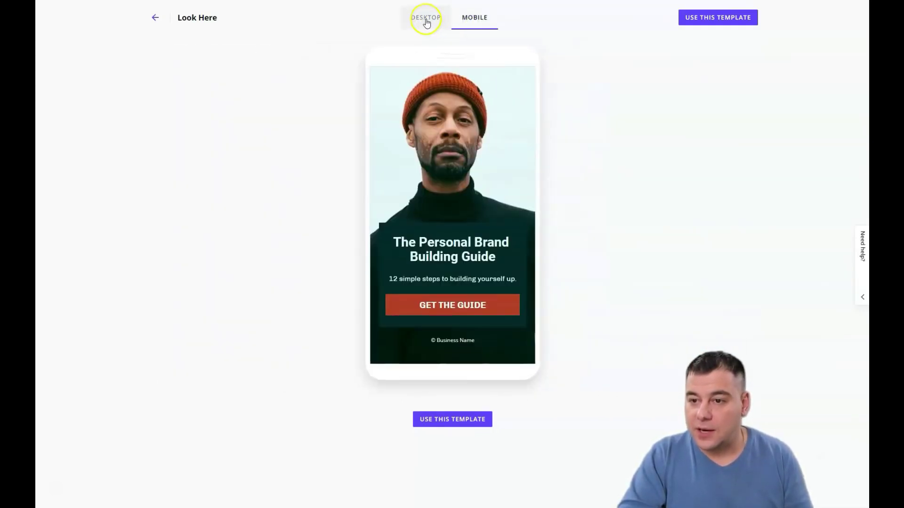
{"action": "left_click", "coordinate": [451, 415]}
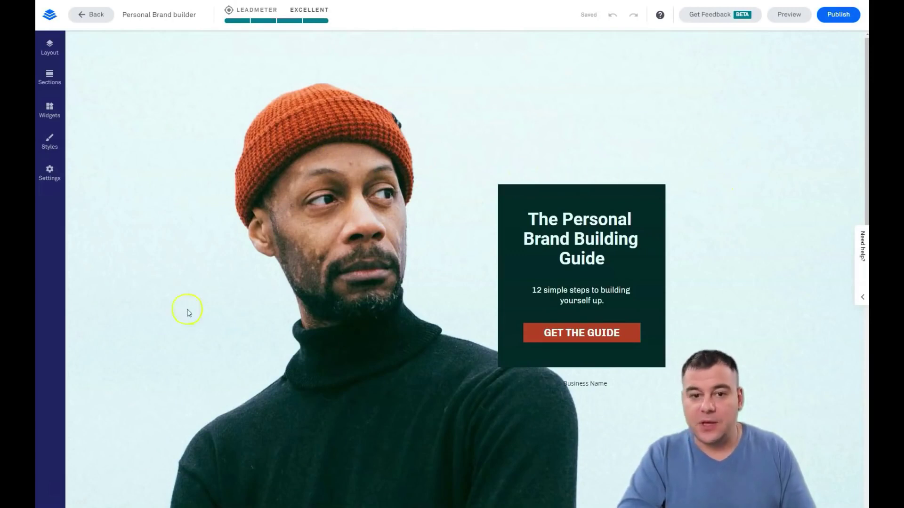
Review the sections in the page layout and show the ready-made sections of the Hero type.
{"action": "left_click", "coordinate": [49, 47]}
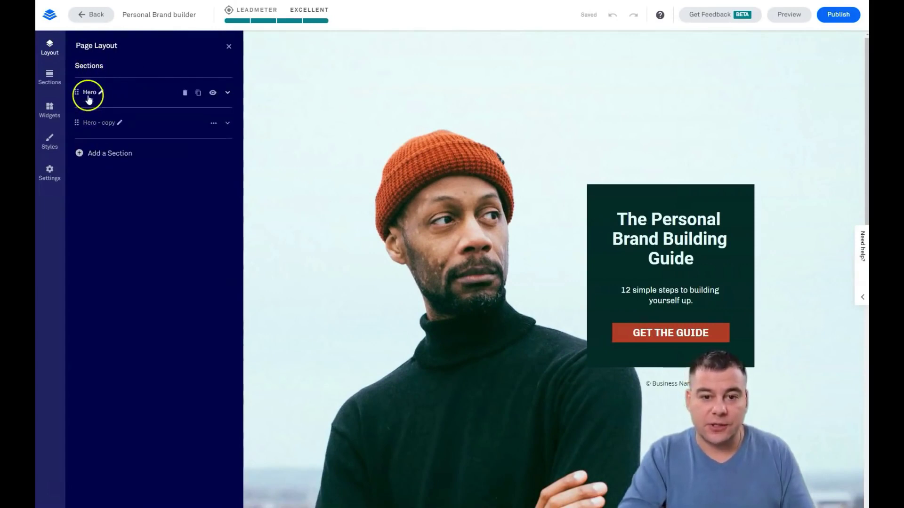
{"action": "left_click_drag", "start_coordinate": [92, 113], "coordinate": [99, 95]}
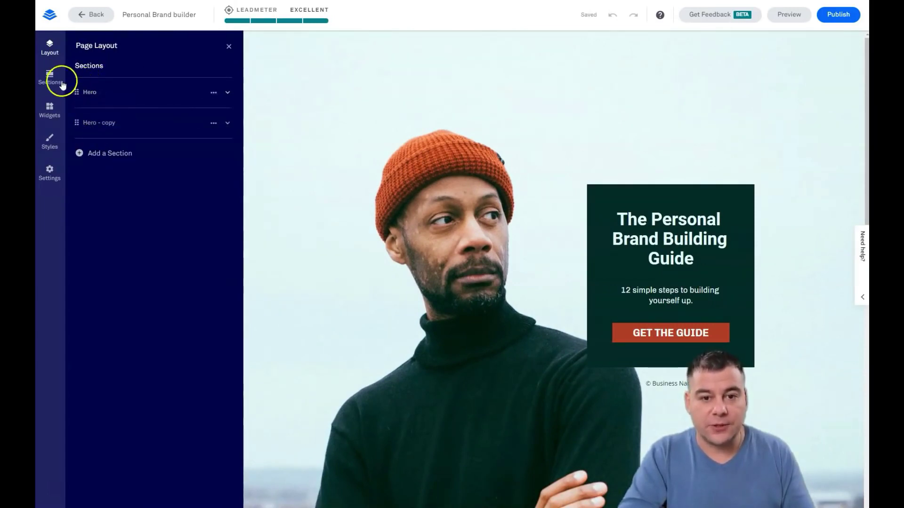
{"action": "left_click", "coordinate": [49, 78]}
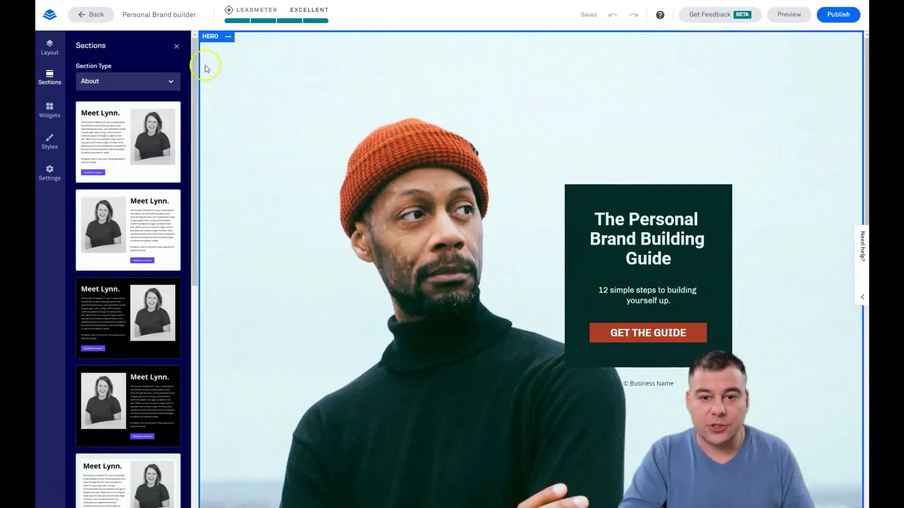
{"action": "left_click", "coordinate": [171, 85]}
{"action": "scroll", "coordinate": [115, 160], "scroll_direction": "down", "scroll_amount": 3}
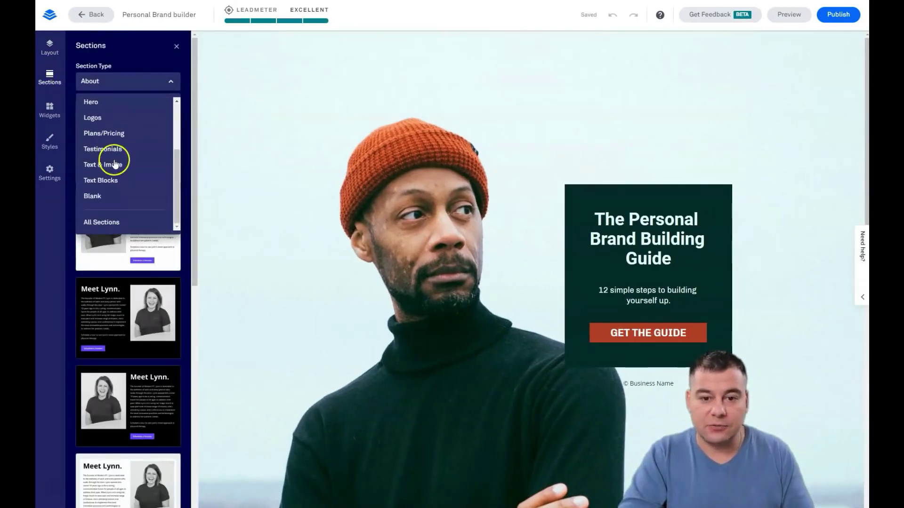
{"action": "scroll", "coordinate": [117, 159], "scroll_direction": "up", "scroll_amount": 2}
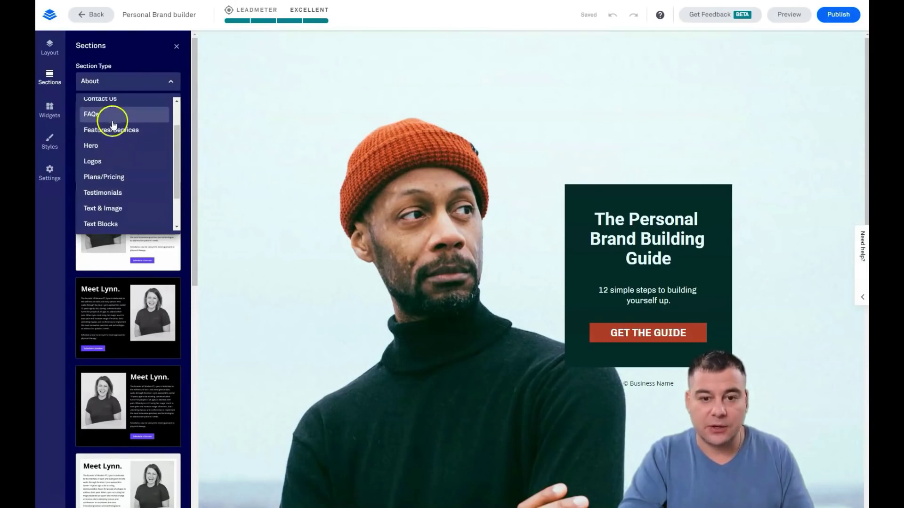
{"action": "left_click", "coordinate": [103, 154]}
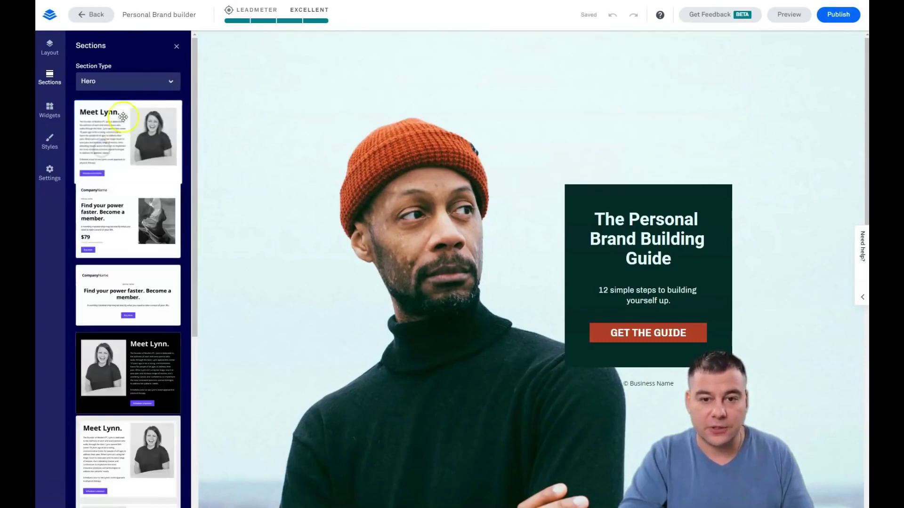
Look through the ready-made Logos, Plans/Pricing, Testimonials and Text & Image sections.
{"action": "left_click", "coordinate": [175, 83]}
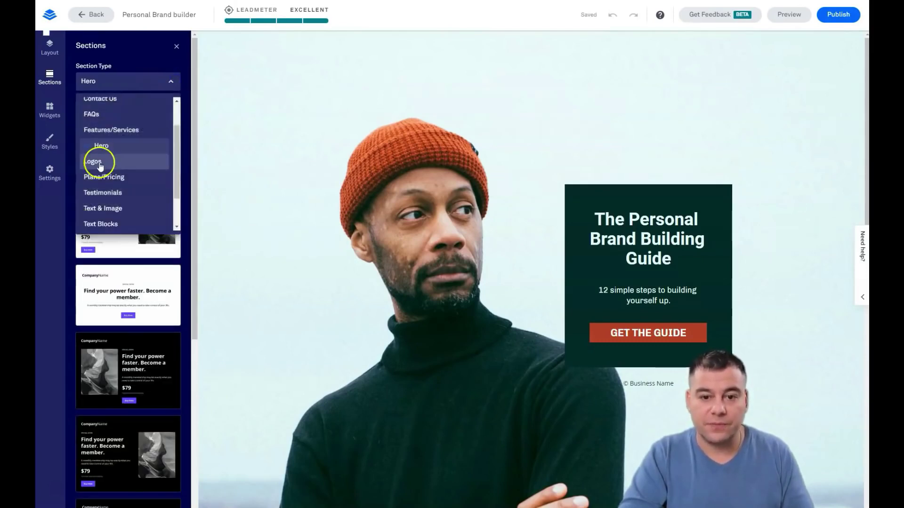
{"action": "left_click", "coordinate": [99, 165]}
{"action": "left_click", "coordinate": [175, 84]}
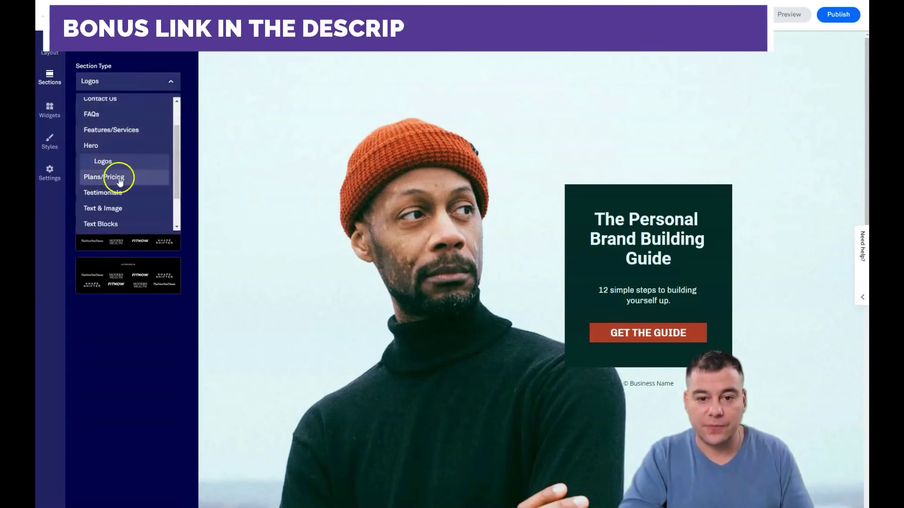
{"action": "left_click", "coordinate": [117, 177]}
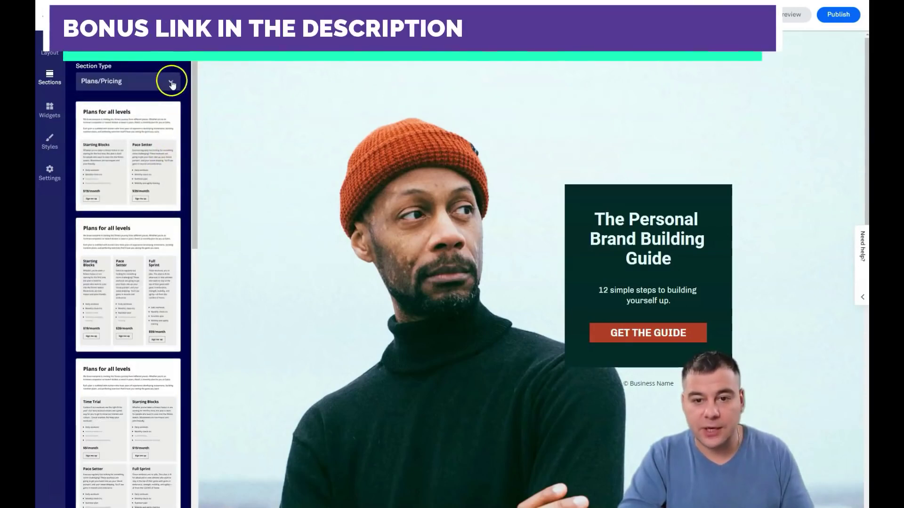
{"action": "left_click", "coordinate": [173, 81]}
{"action": "left_click", "coordinate": [107, 197]}
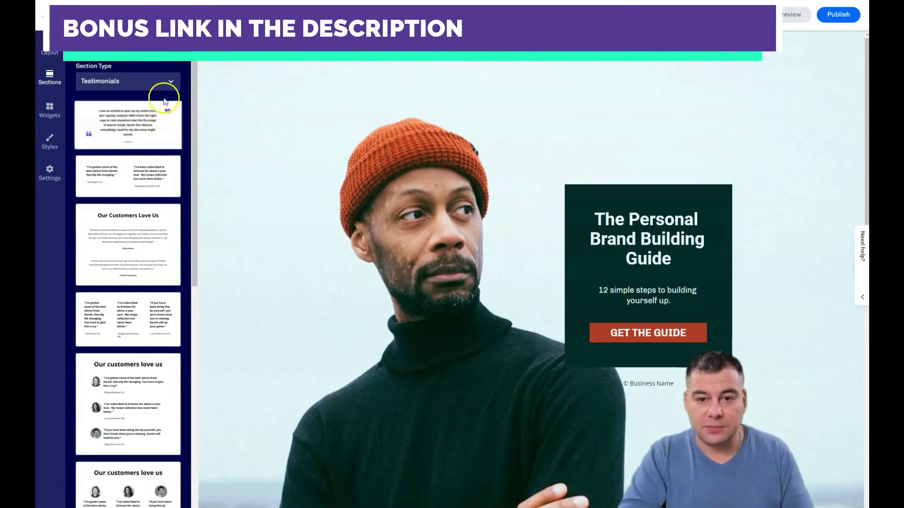
{"action": "left_click", "coordinate": [171, 82]}
{"action": "left_click", "coordinate": [125, 208]}
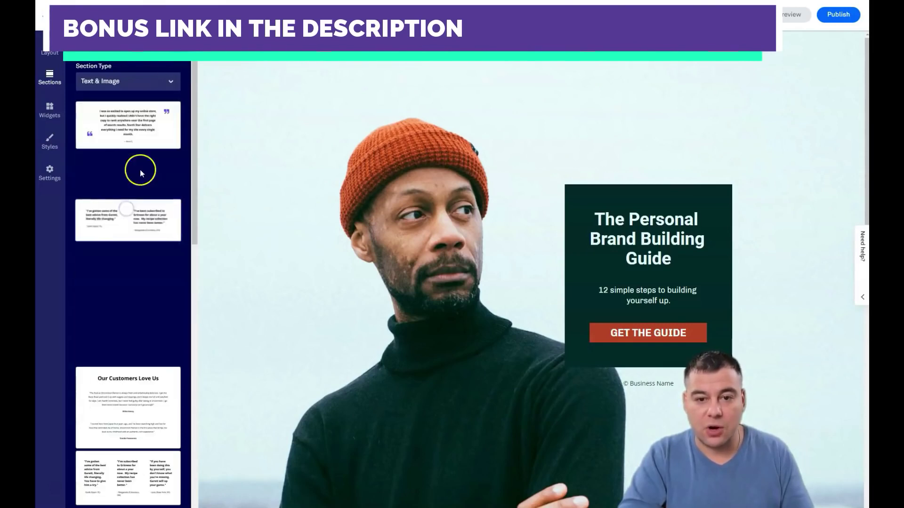
{"action": "scroll", "coordinate": [158, 165], "scroll_direction": "down", "scroll_amount": 6}
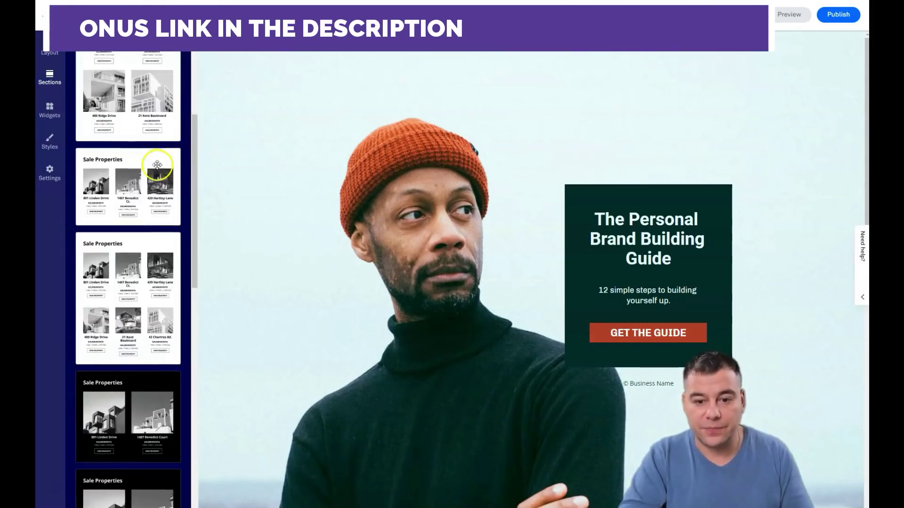
{"action": "scroll", "coordinate": [153, 176], "scroll_direction": "up", "scroll_amount": 6}
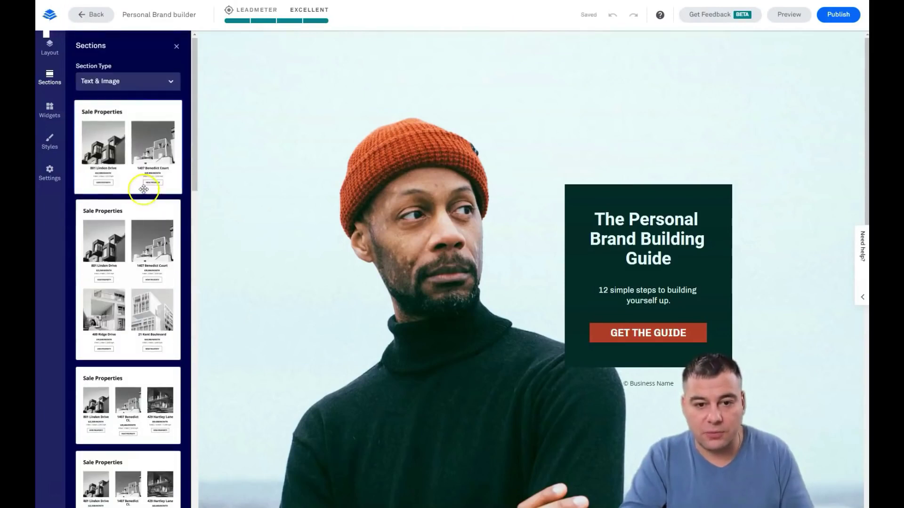
Check the page style options and the page layout, and return to the full page canvas.
{"action": "left_click", "coordinate": [50, 139]}
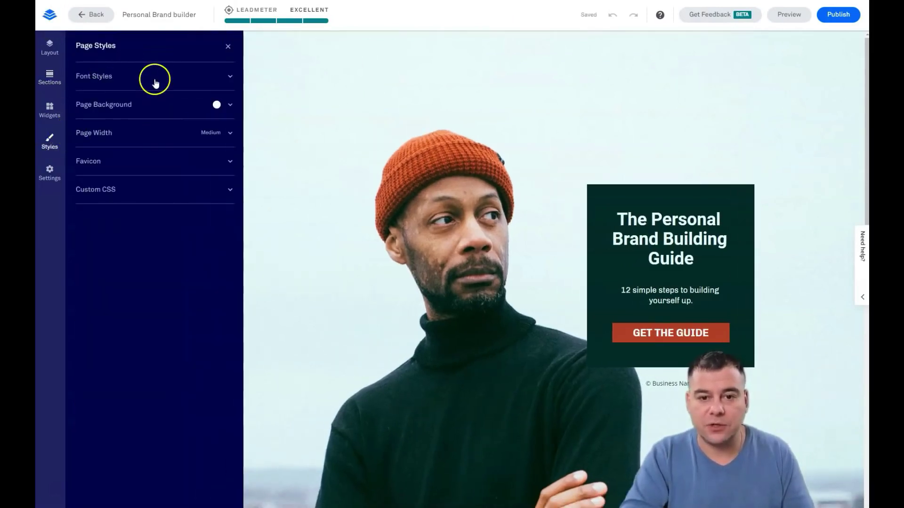
{"action": "left_click", "coordinate": [51, 59]}
{"action": "left_click", "coordinate": [54, 88]}
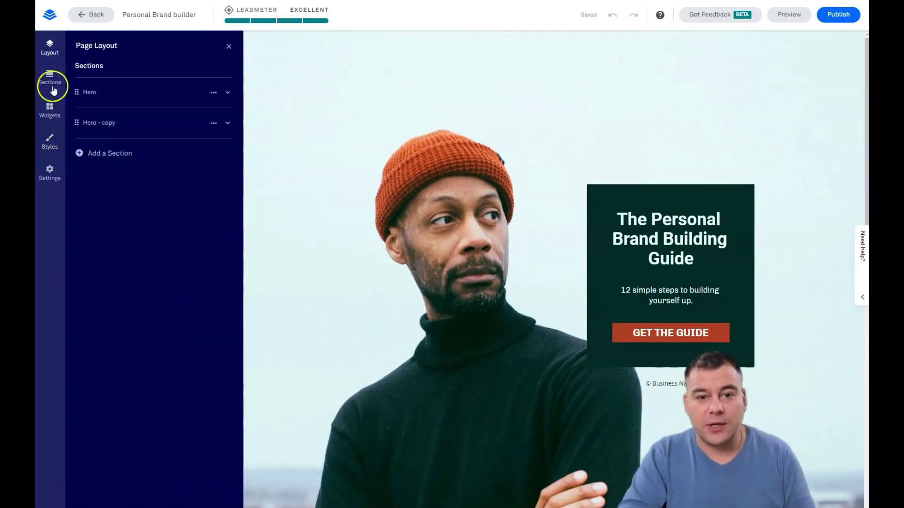
{"action": "left_click", "coordinate": [228, 48]}
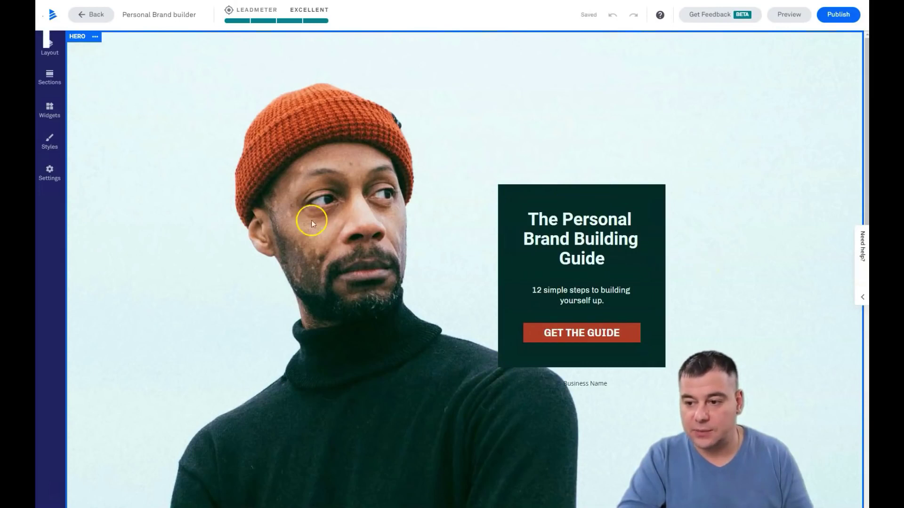
Widen the dark green text box in the Hero section by moving its left edge closer to the man's portrait.
{"action": "left_click_drag", "start_coordinate": [498, 279], "coordinate": [523, 295]}
{"action": "left_click_drag", "start_coordinate": [616, 288], "coordinate": [457, 278]}
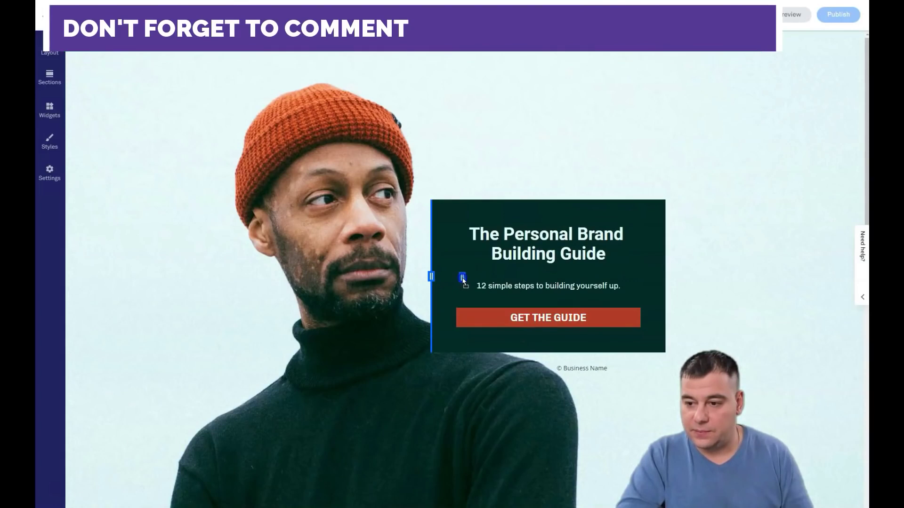
{"action": "left_click", "coordinate": [397, 284]}
{"action": "mouse_move", "coordinate": [430, 277]}
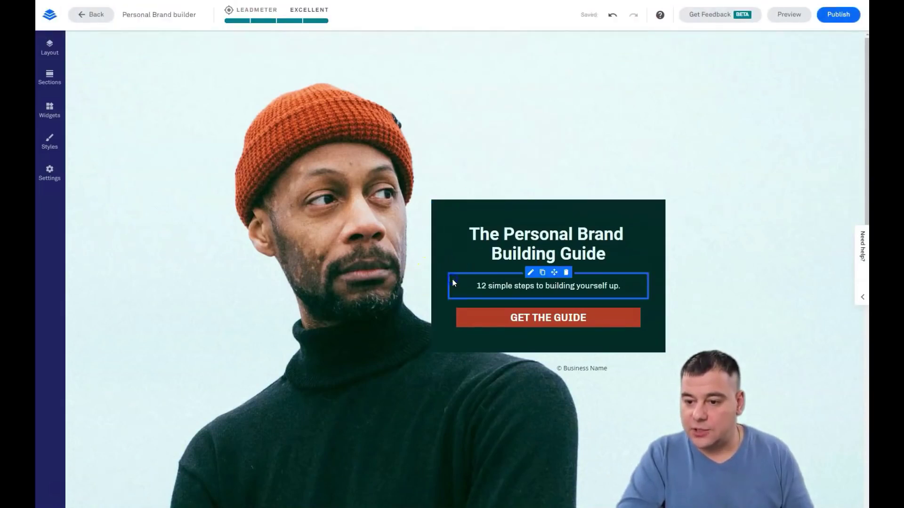
{"action": "left_click", "coordinate": [430, 272]}
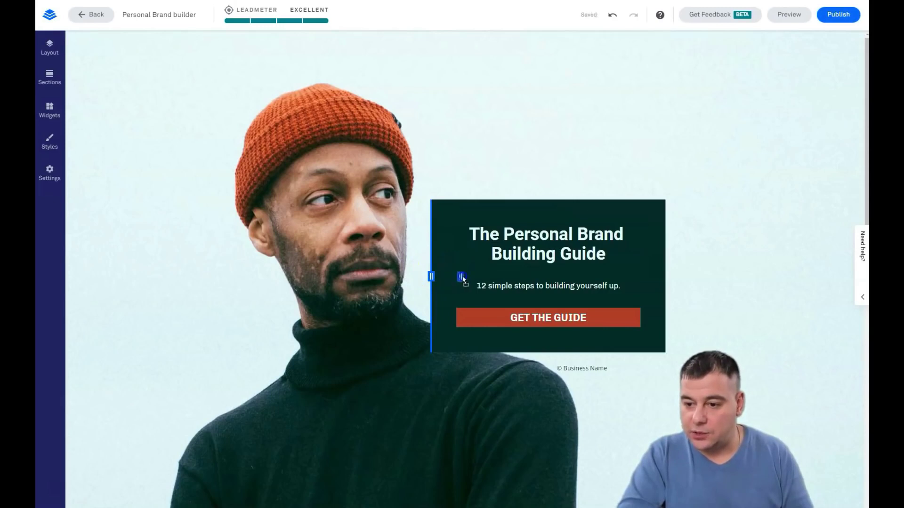
{"action": "left_click_drag", "start_coordinate": [463, 278], "coordinate": [492, 278]}
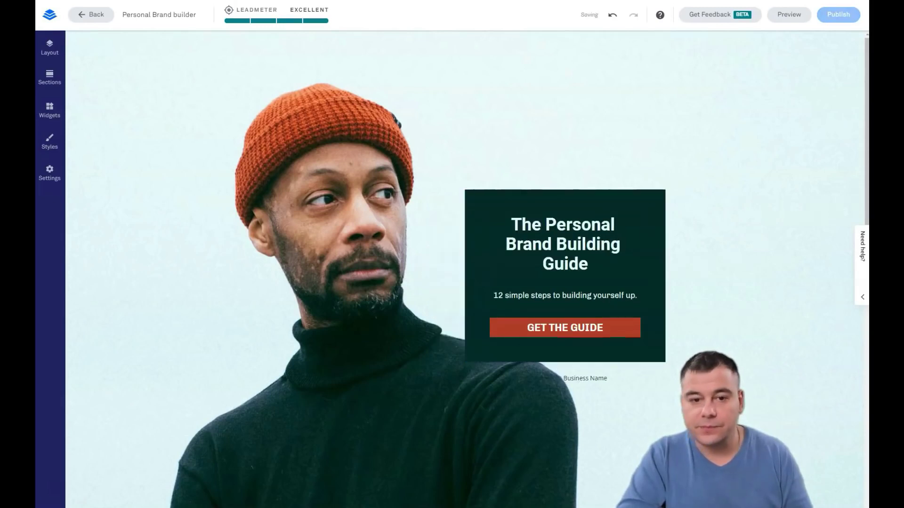
{"action": "left_click", "coordinate": [176, 198]}
Open the Hero section's background settings and select the portrait of the woman with glasses from the stored images.
{"action": "left_click", "coordinate": [95, 37]}
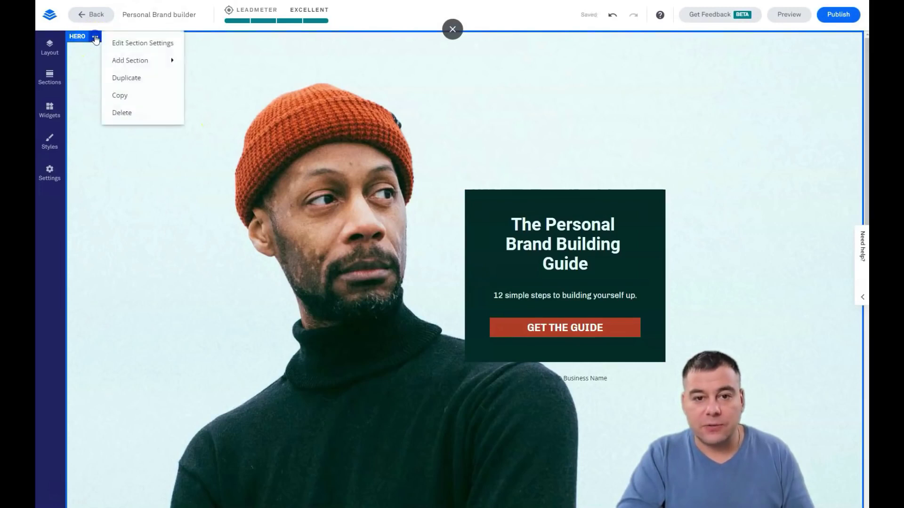
{"action": "left_click", "coordinate": [128, 45]}
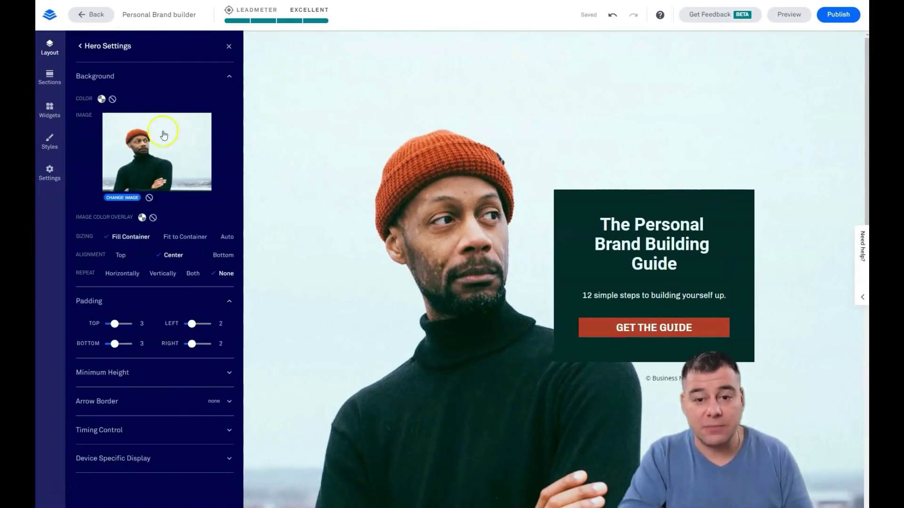
{"action": "left_click", "coordinate": [121, 198]}
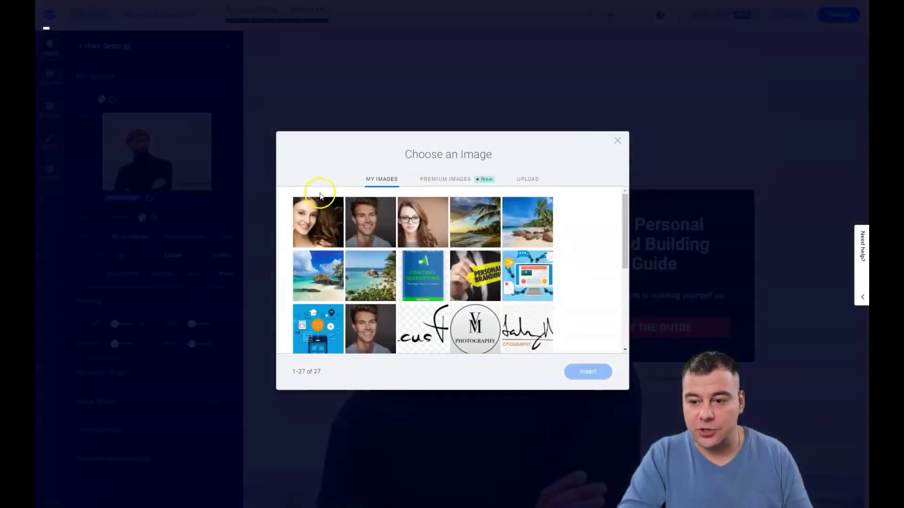
{"action": "left_click", "coordinate": [423, 222]}
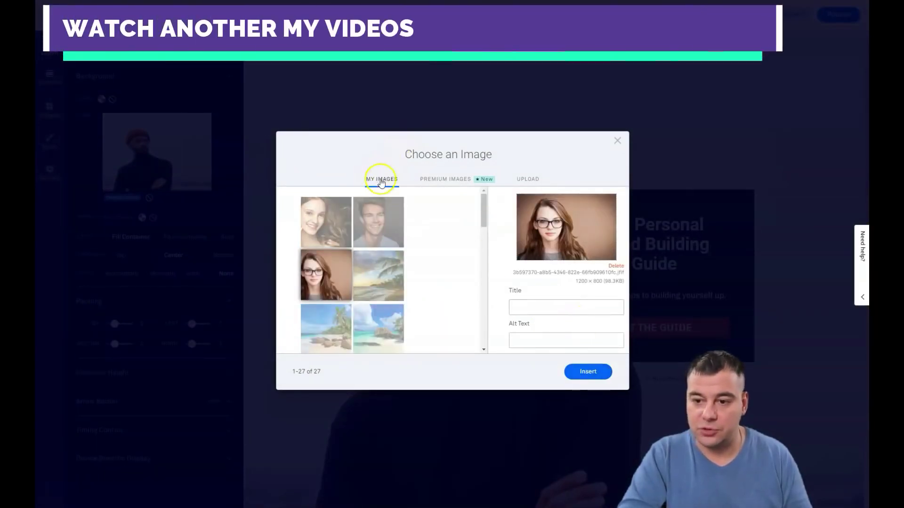
Search the premium images for portrait, browse the photos, and check the image upload option.
{"action": "left_click", "coordinate": [458, 181]}
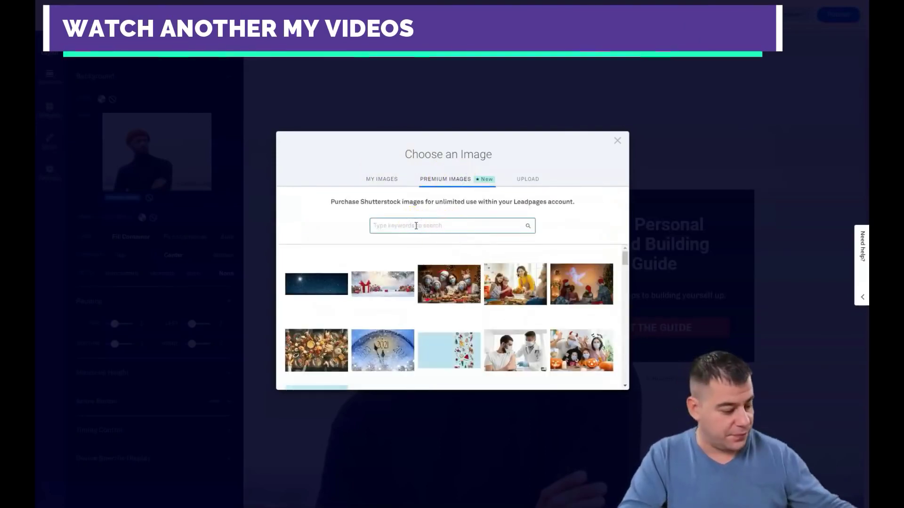
{"action": "type", "text": "portr"}
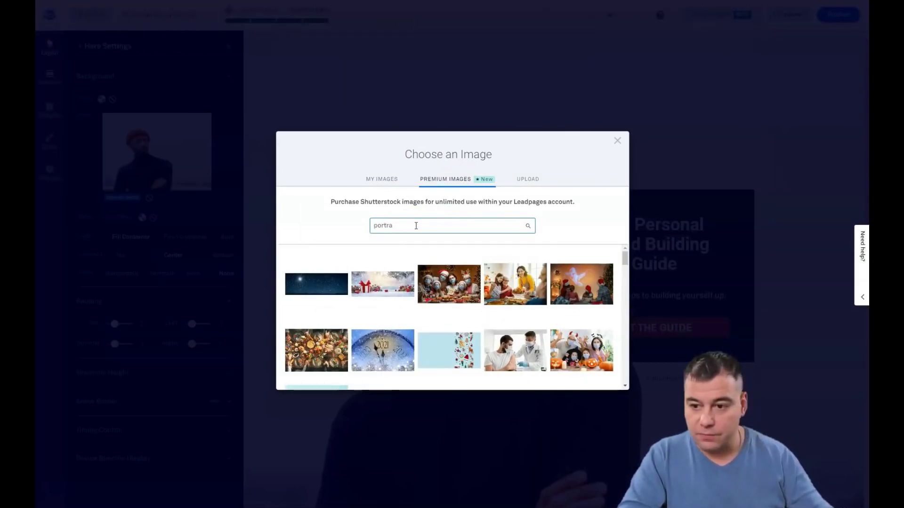
{"action": "type", "text": "ait"}
{"action": "left_click", "coordinate": [527, 229]}
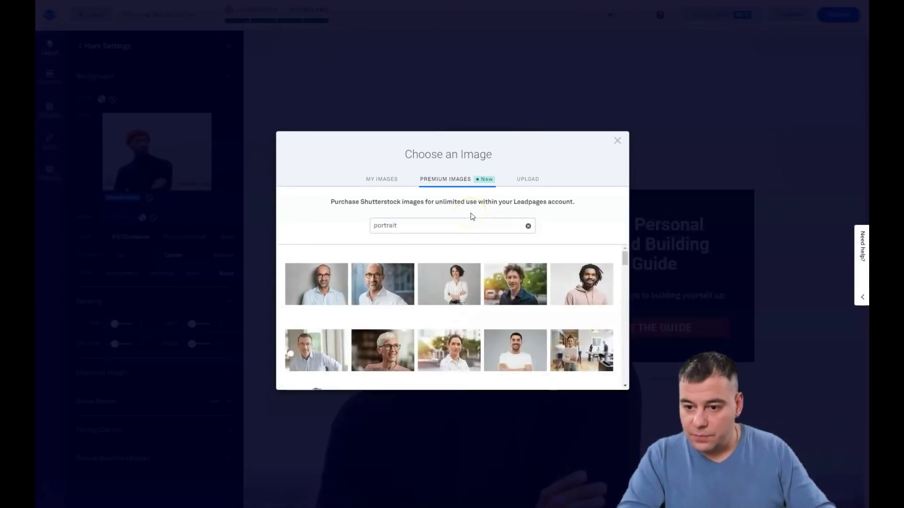
{"action": "scroll", "coordinate": [383, 293], "scroll_direction": "down", "scroll_amount": 3}
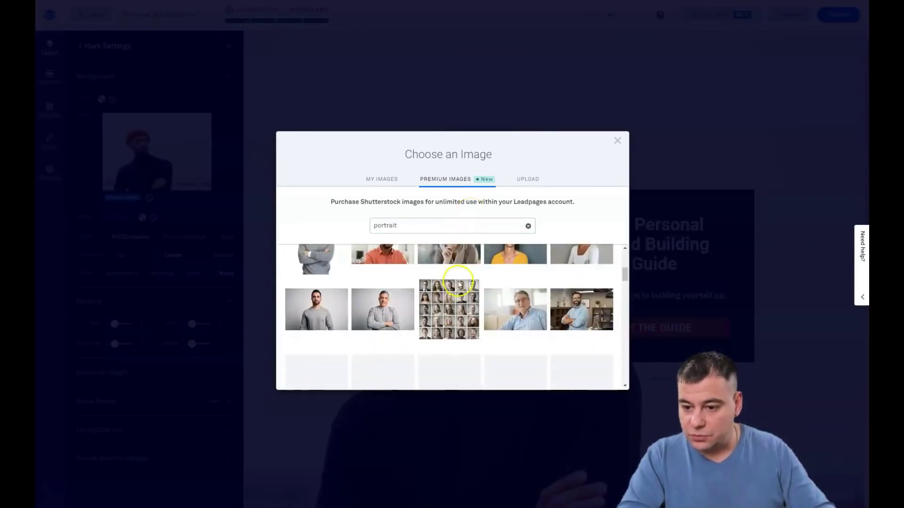
{"action": "scroll", "coordinate": [484, 292], "scroll_direction": "down", "scroll_amount": 2}
{"action": "scroll", "coordinate": [490, 302], "scroll_direction": "up", "scroll_amount": 5}
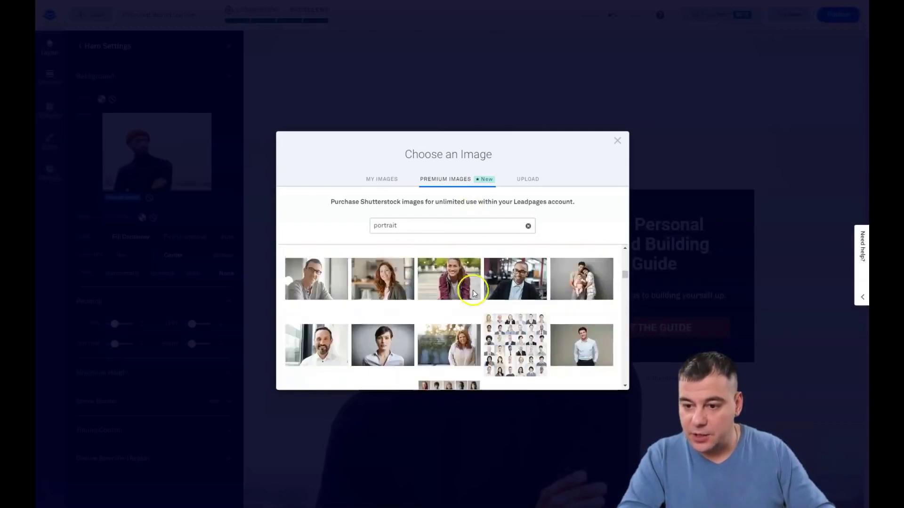
{"action": "left_click", "coordinate": [534, 180]}
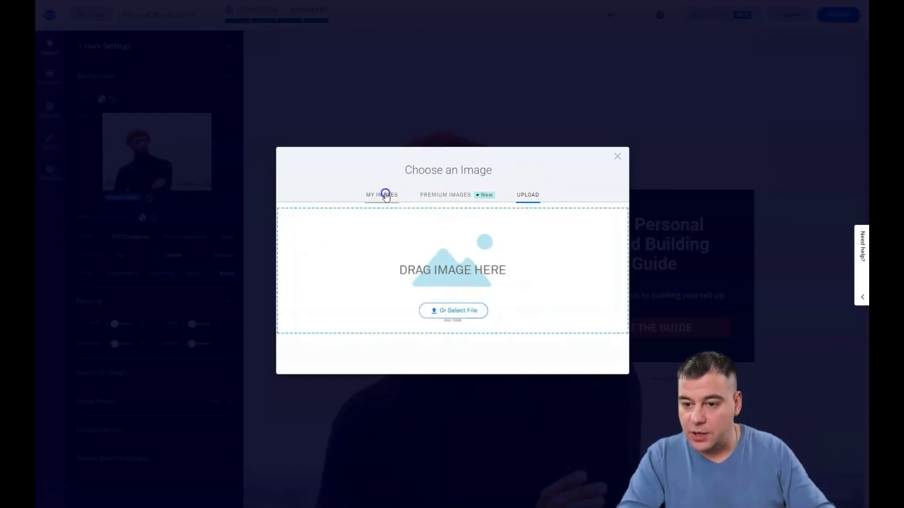
Insert the selected portrait of the woman with glasses as the Hero background and close the section settings.
{"action": "left_click", "coordinate": [385, 195]}
{"action": "left_click", "coordinate": [591, 372]}
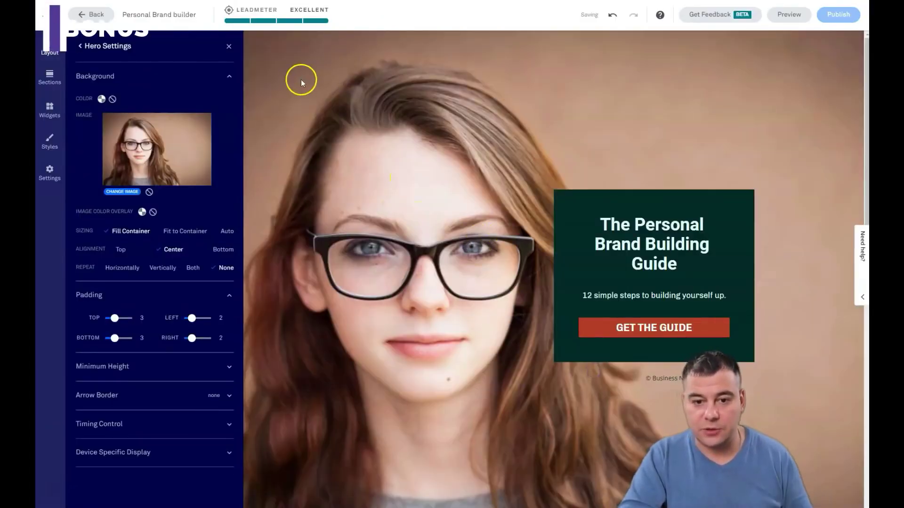
{"action": "left_click", "coordinate": [230, 43]}
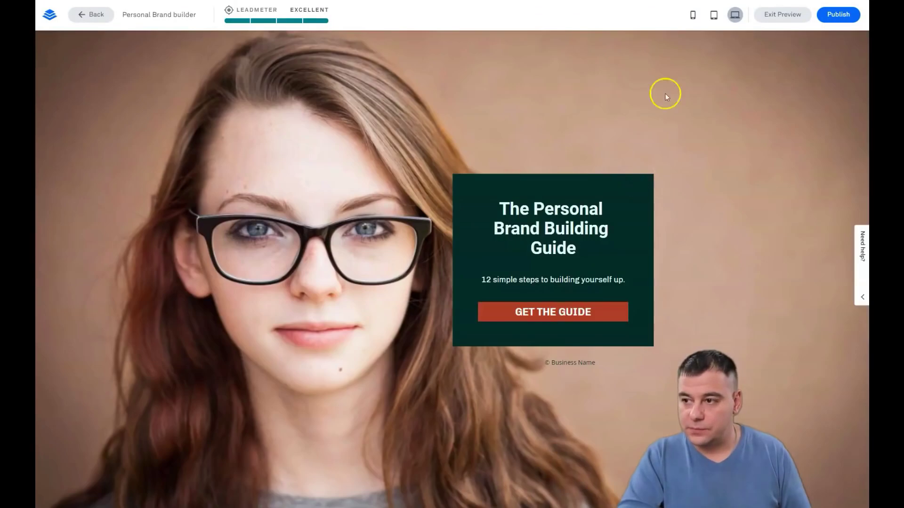
Preview the page in tablet, mobile and desktop views, and return to editing.
{"action": "left_click", "coordinate": [715, 15]}
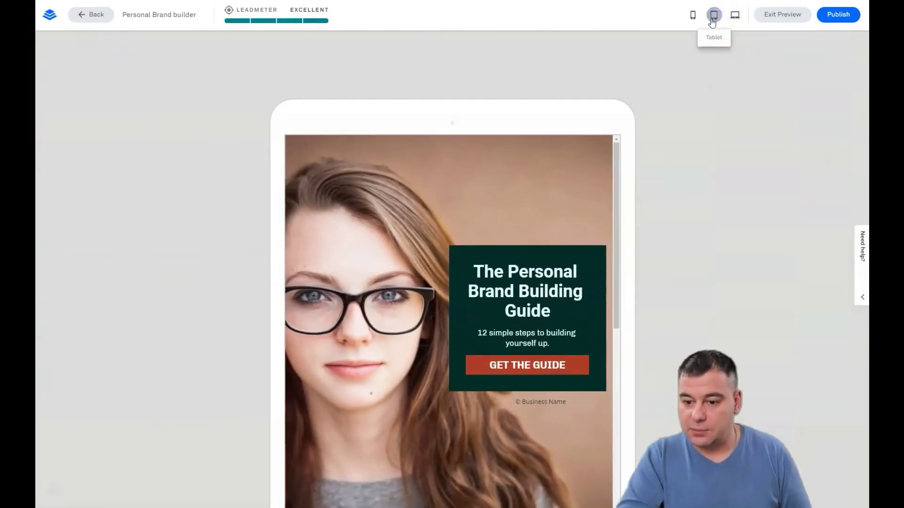
{"action": "left_click", "coordinate": [690, 16]}
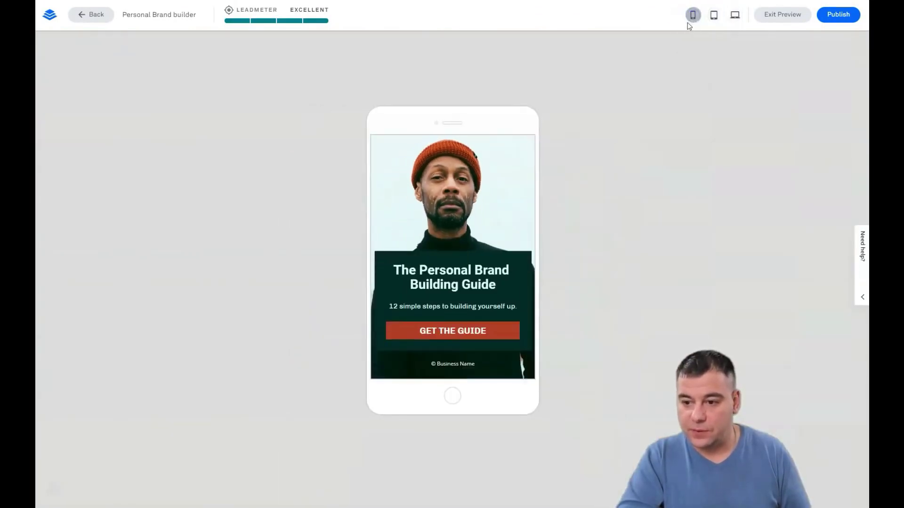
{"action": "left_click", "coordinate": [735, 20]}
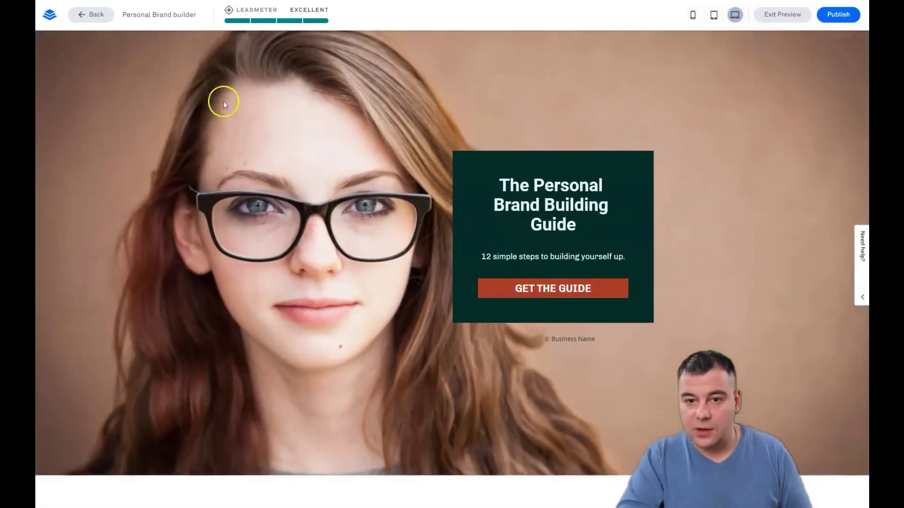
{"action": "left_click", "coordinate": [778, 15]}
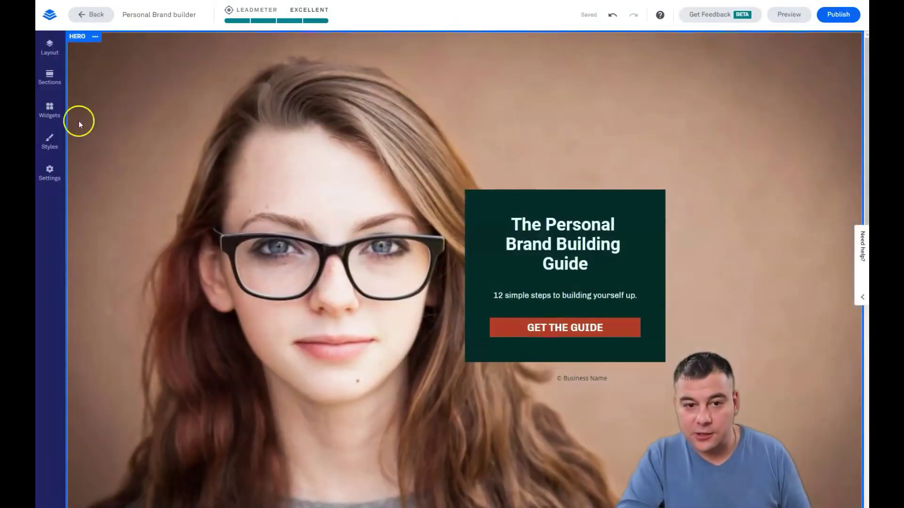
Replace the Hero - copy section's background with the stored portrait of the woman with glasses and close its settings.
{"action": "scroll", "coordinate": [190, 239], "scroll_direction": "down", "scroll_amount": 10}
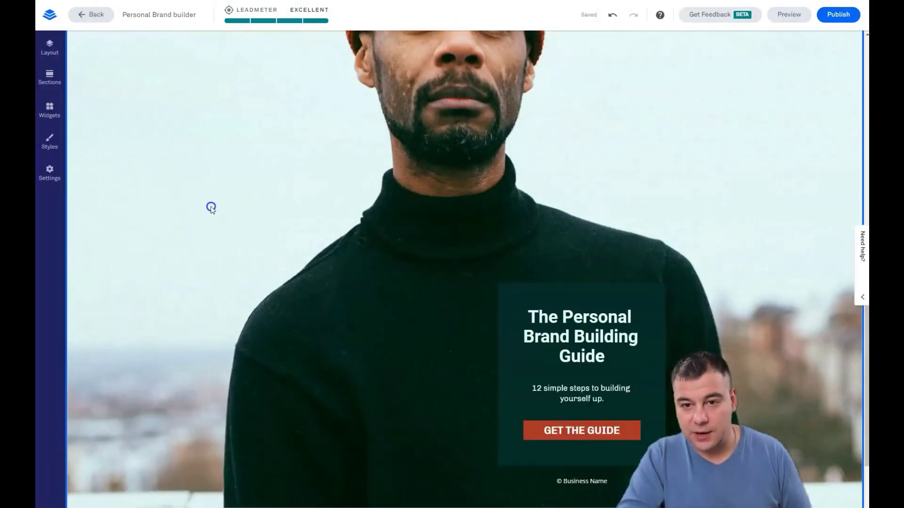
{"action": "scroll", "coordinate": [189, 193], "scroll_direction": "up", "scroll_amount": 5}
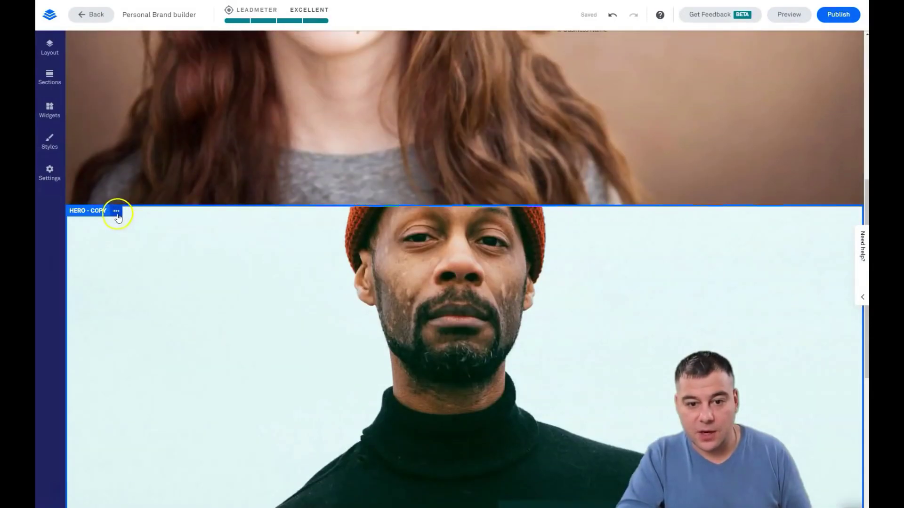
{"action": "left_click", "coordinate": [116, 211]}
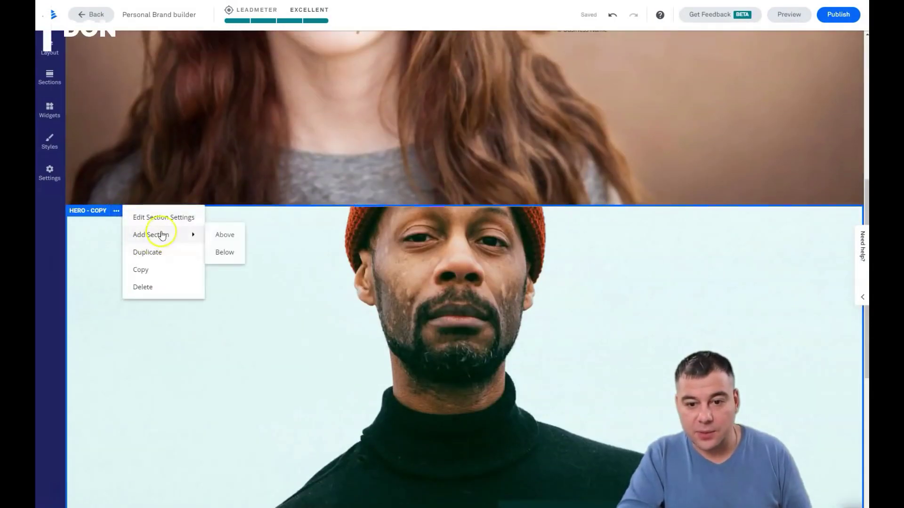
{"action": "left_click", "coordinate": [157, 217]}
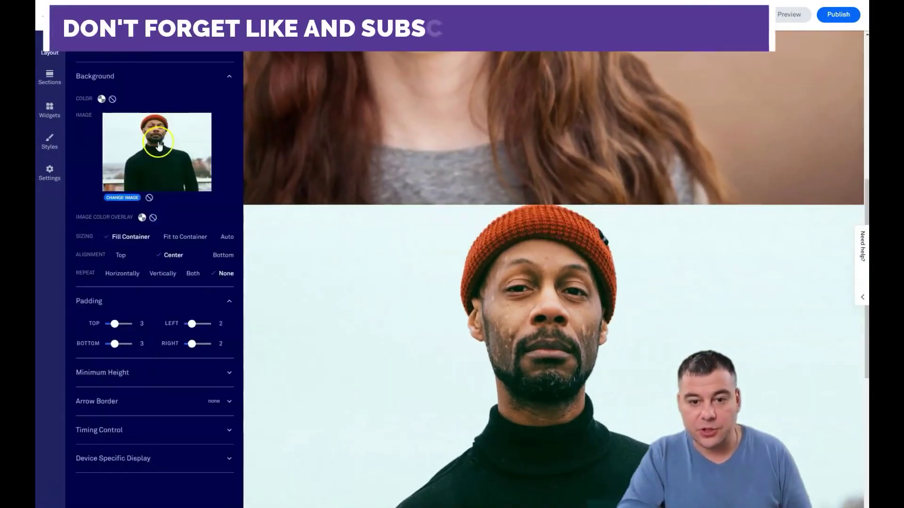
{"action": "left_click", "coordinate": [123, 197]}
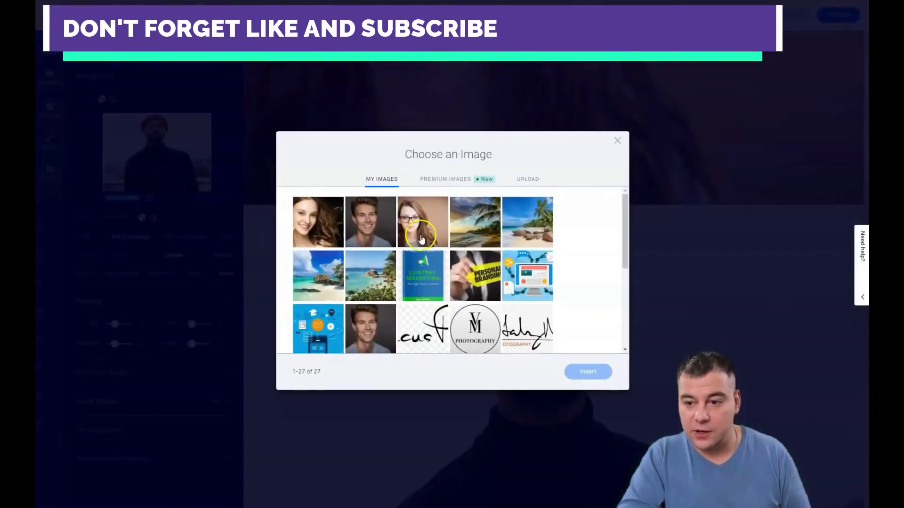
{"action": "left_click", "coordinate": [428, 229]}
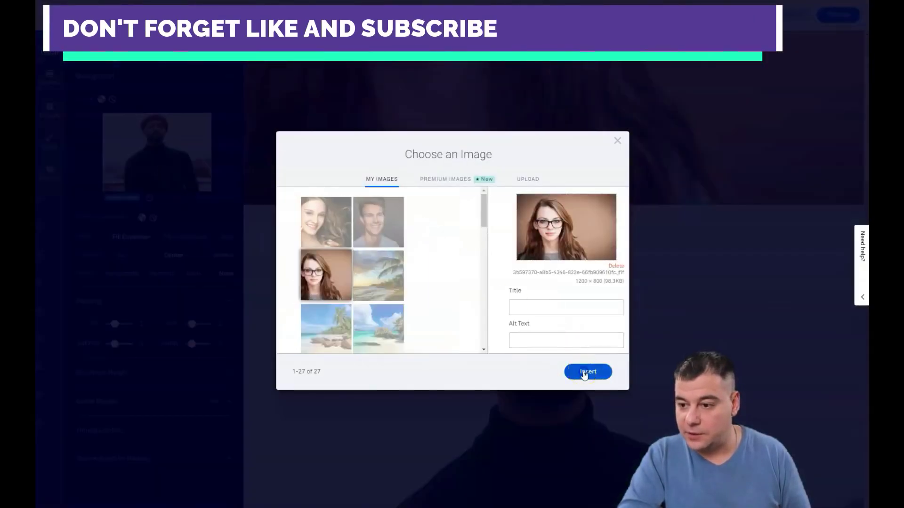
{"action": "left_click", "coordinate": [584, 373]}
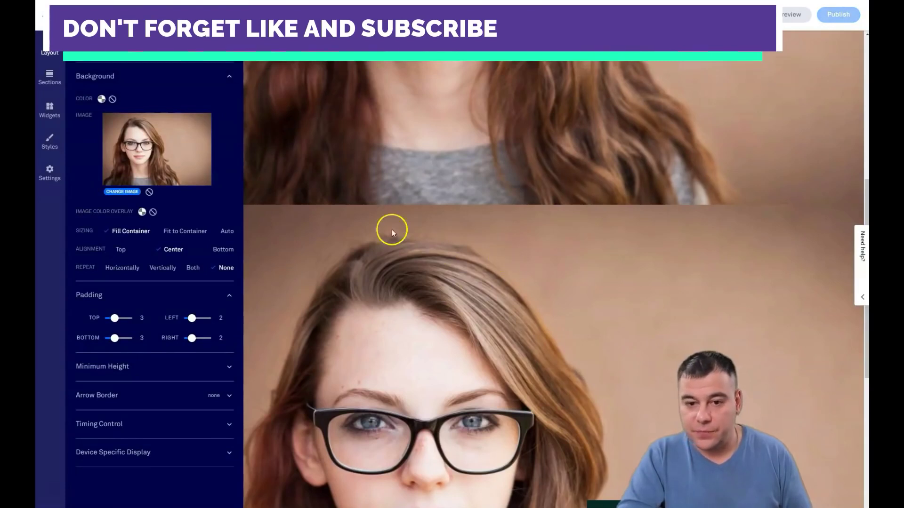
{"action": "scroll", "coordinate": [444, 285], "scroll_direction": "down", "scroll_amount": 4}
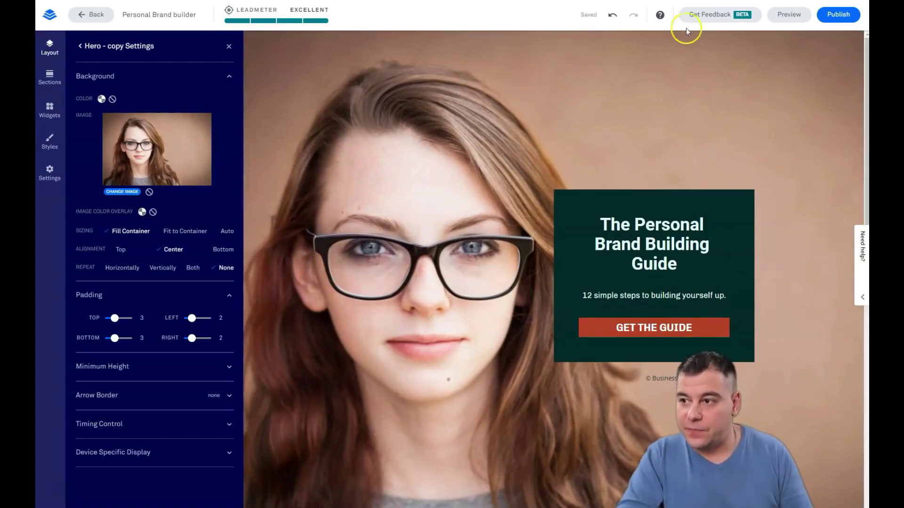
{"action": "left_click", "coordinate": [228, 46]}
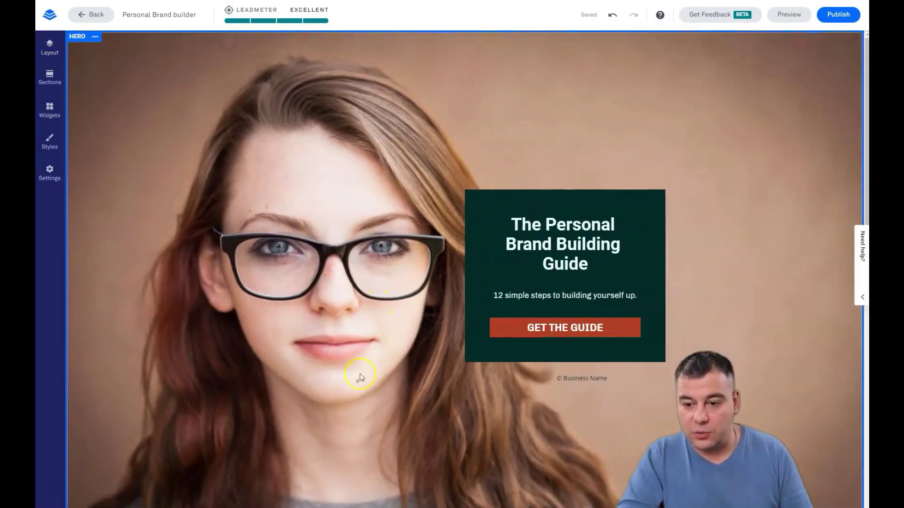
Compare the two Hero sections on the canvas and preview the page in the mobile view.
{"action": "scroll", "coordinate": [375, 351], "scroll_direction": "down", "scroll_amount": 5}
{"action": "scroll", "coordinate": [361, 418], "scroll_direction": "down", "scroll_amount": 5}
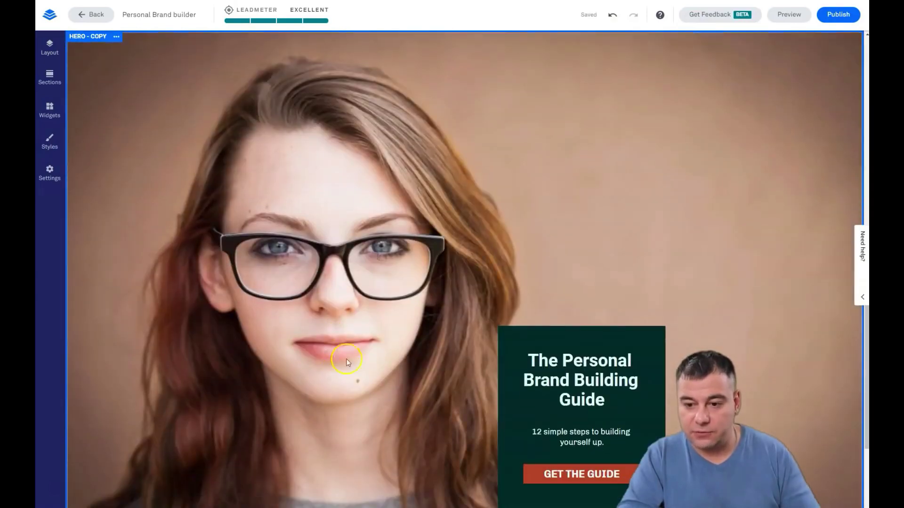
{"action": "scroll", "coordinate": [323, 277], "scroll_direction": "up", "scroll_amount": 12}
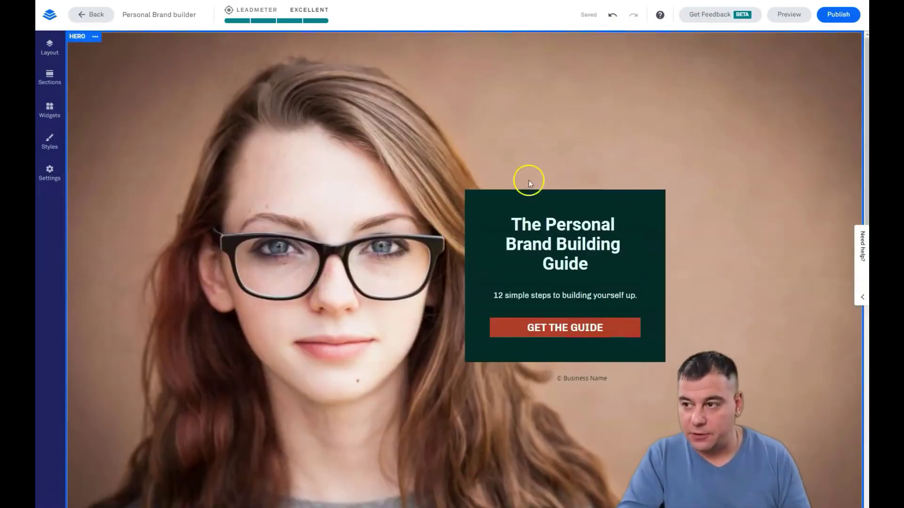
{"action": "scroll", "coordinate": [347, 294], "scroll_direction": "down", "scroll_amount": 10}
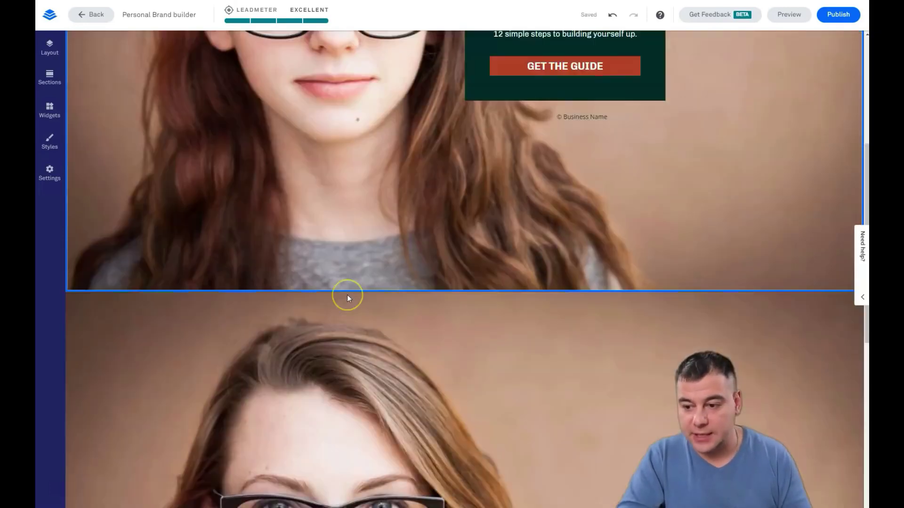
{"action": "scroll", "coordinate": [347, 293], "scroll_direction": "up", "scroll_amount": 10}
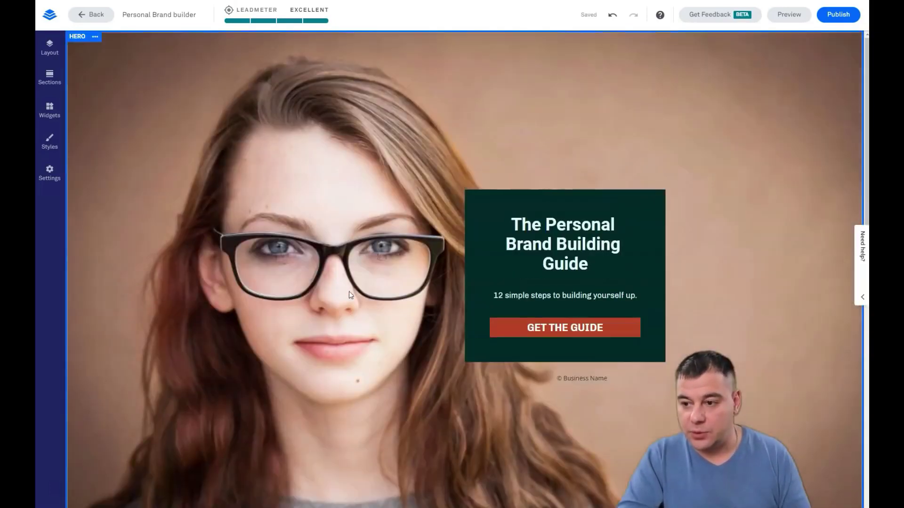
{"action": "left_click", "coordinate": [784, 17]}
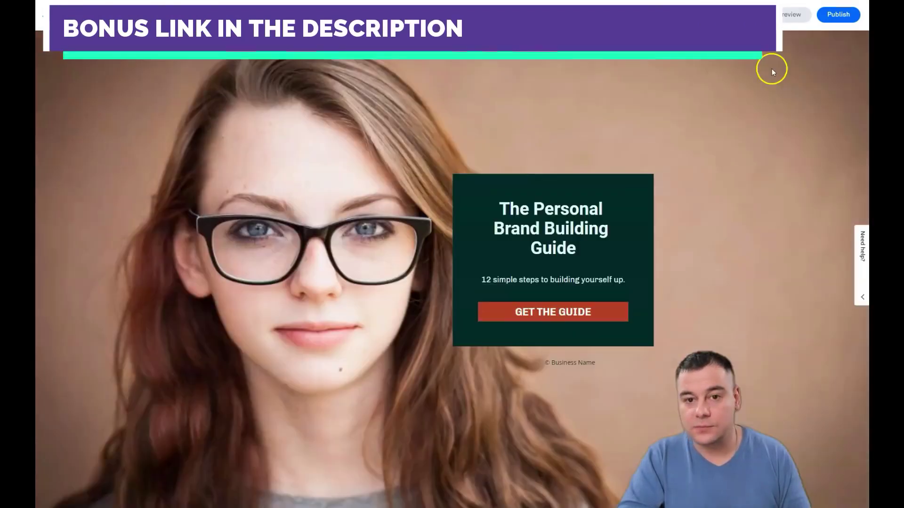
{"action": "left_click", "coordinate": [722, 3]}
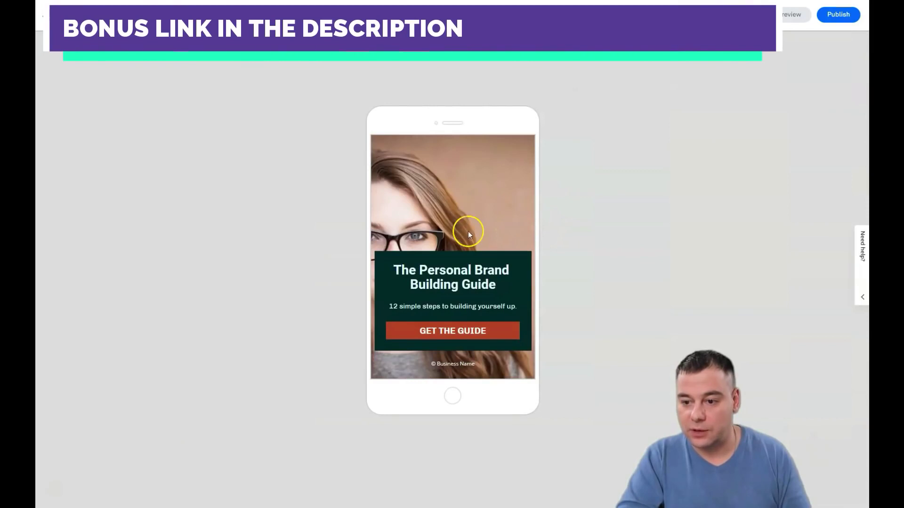
Preview the page in the tablet and desktop views, looking through both Hero sections, and return to editing.
{"action": "left_click", "coordinate": [718, 3]}
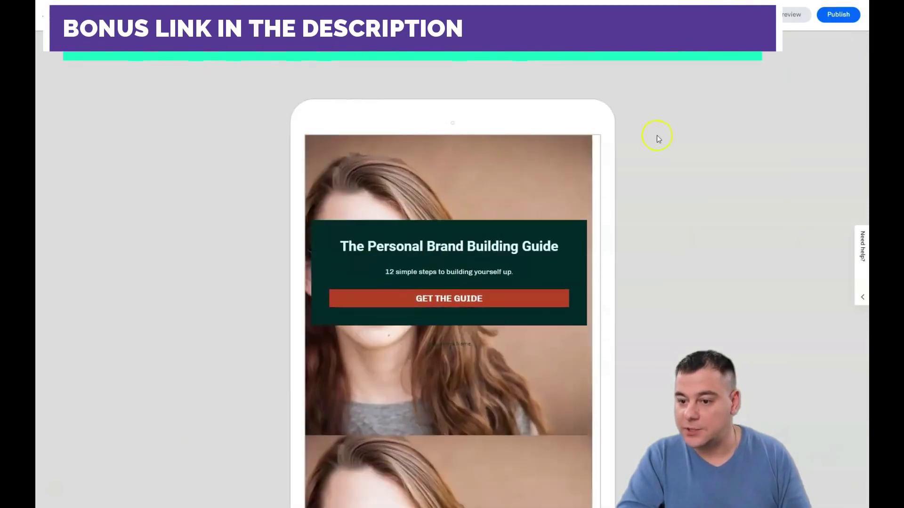
{"action": "scroll", "coordinate": [476, 278], "scroll_direction": "down", "scroll_amount": 5}
{"action": "scroll", "coordinate": [476, 278], "scroll_direction": "down", "scroll_amount": 5}
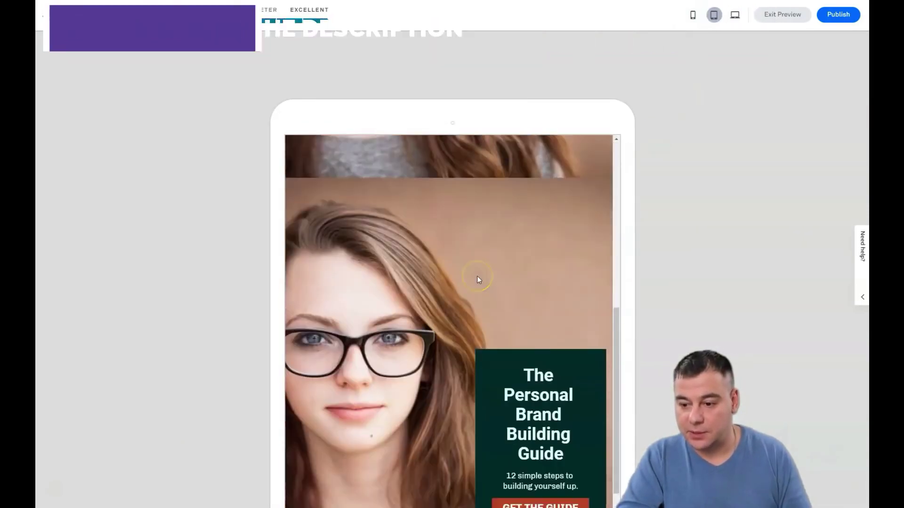
{"action": "scroll", "coordinate": [477, 276], "scroll_direction": "down", "scroll_amount": 2}
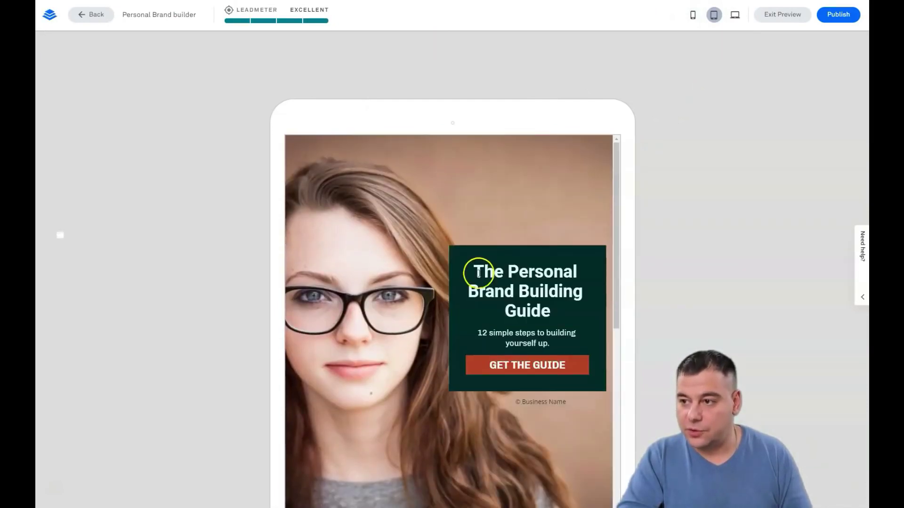
{"action": "left_click", "coordinate": [735, 14]}
{"action": "scroll", "coordinate": [544, 155], "scroll_direction": "up", "scroll_amount": 1}
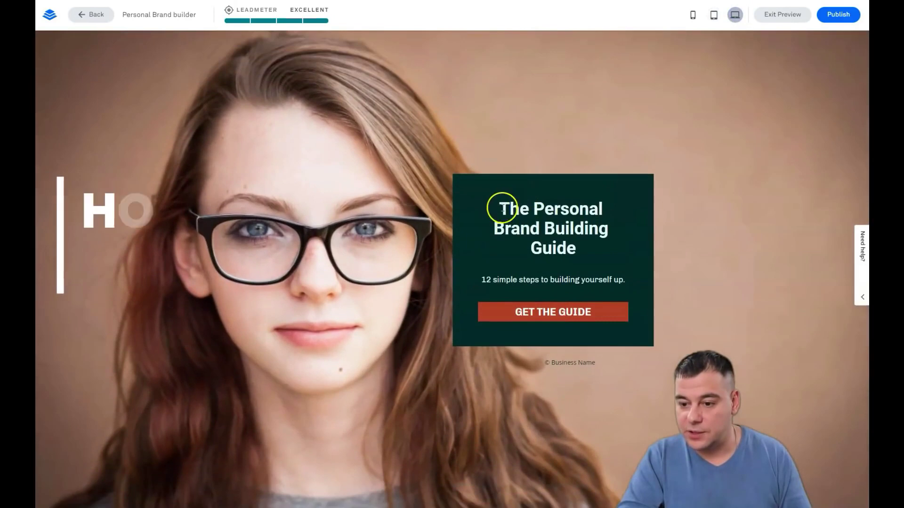
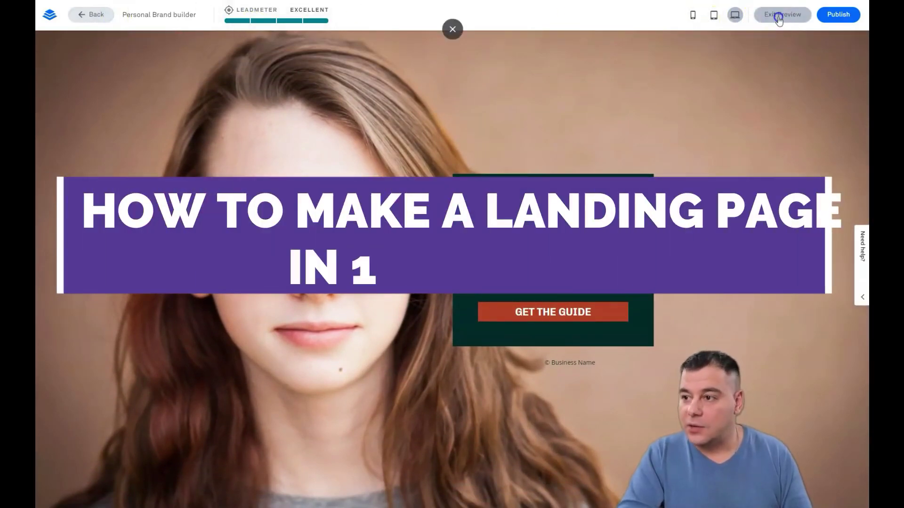
{"action": "left_click", "coordinate": [778, 15]}
Delete the Hero - copy section from the page.
{"action": "scroll", "coordinate": [452, 268], "scroll_direction": "down", "scroll_amount": 10}
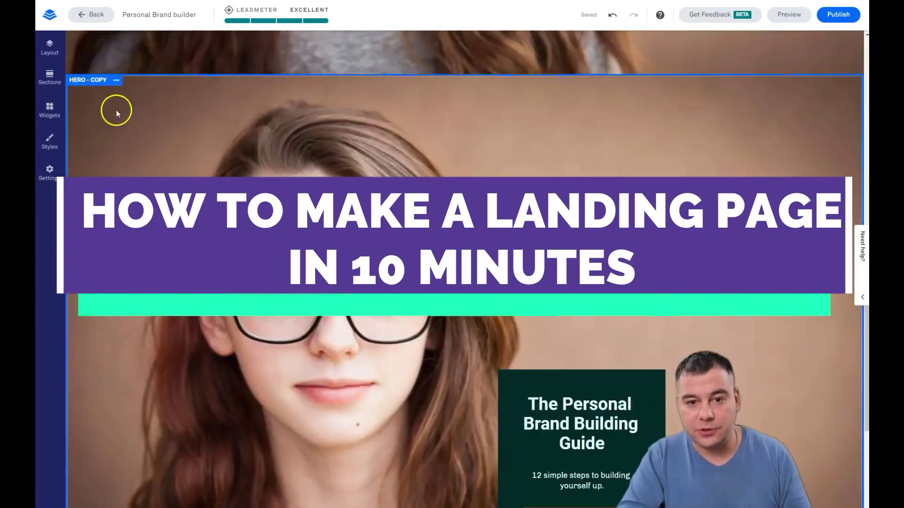
{"action": "left_click", "coordinate": [115, 80]}
{"action": "left_click", "coordinate": [150, 155]}
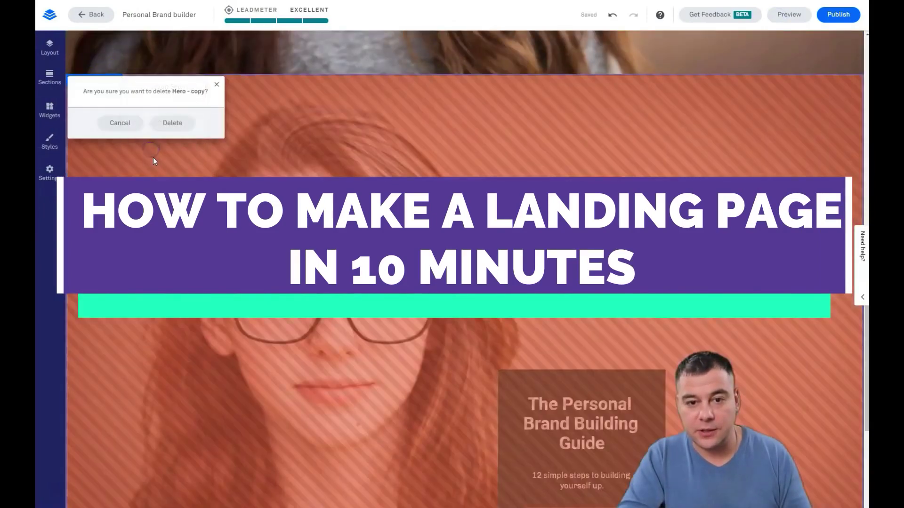
{"action": "left_click", "coordinate": [171, 124]}
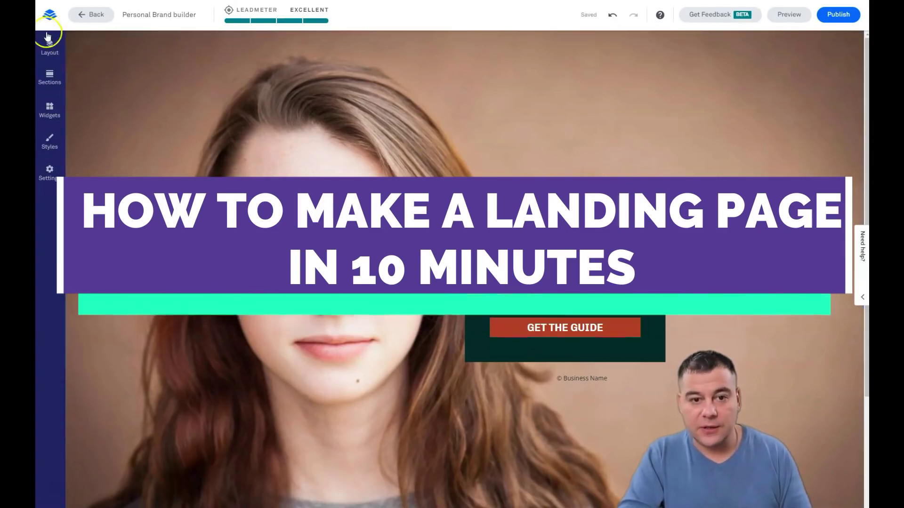
Open the settings of Column 2 in the Hero section's Row 2 and expand its background options.
{"action": "left_click", "coordinate": [49, 55]}
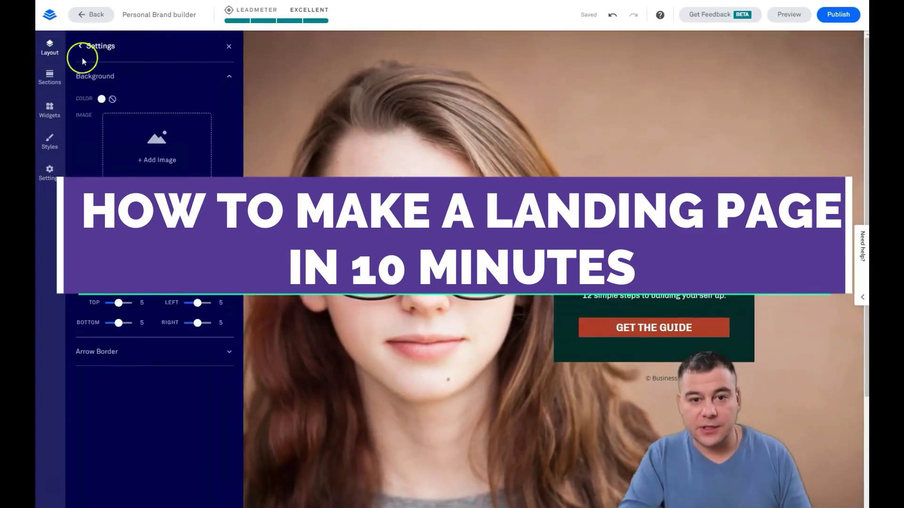
{"action": "left_click", "coordinate": [230, 81]}
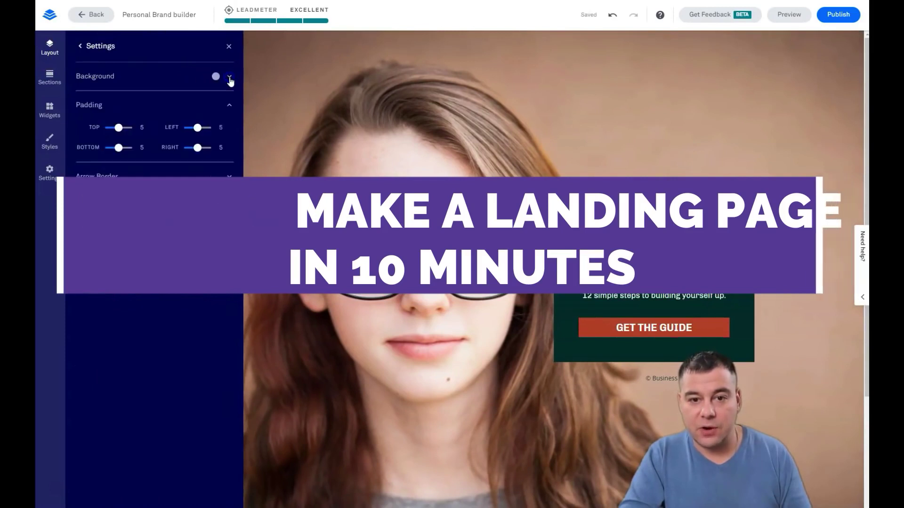
{"action": "left_click", "coordinate": [80, 45]}
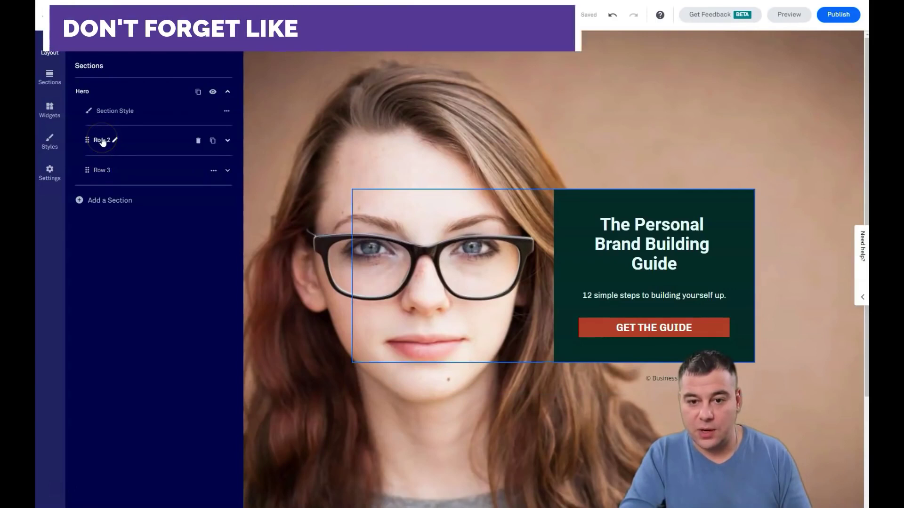
{"action": "left_click", "coordinate": [228, 141]}
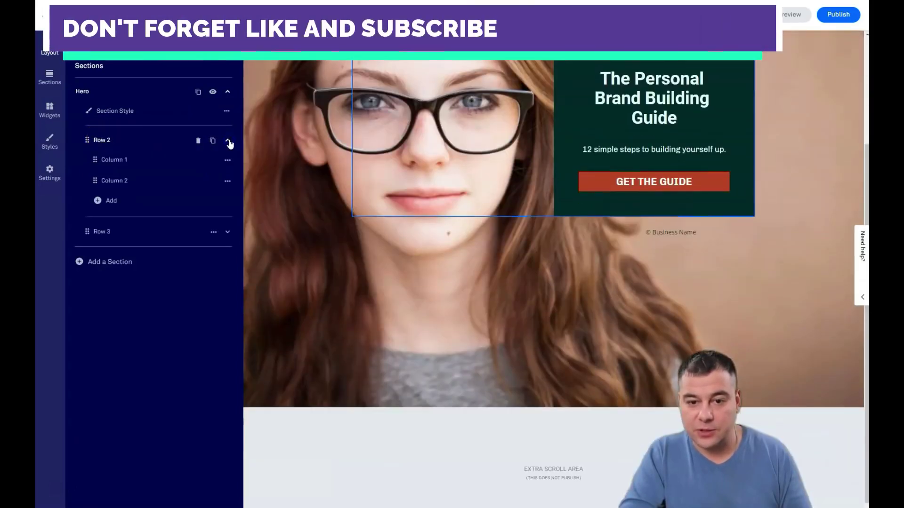
{"action": "left_click", "coordinate": [142, 156]}
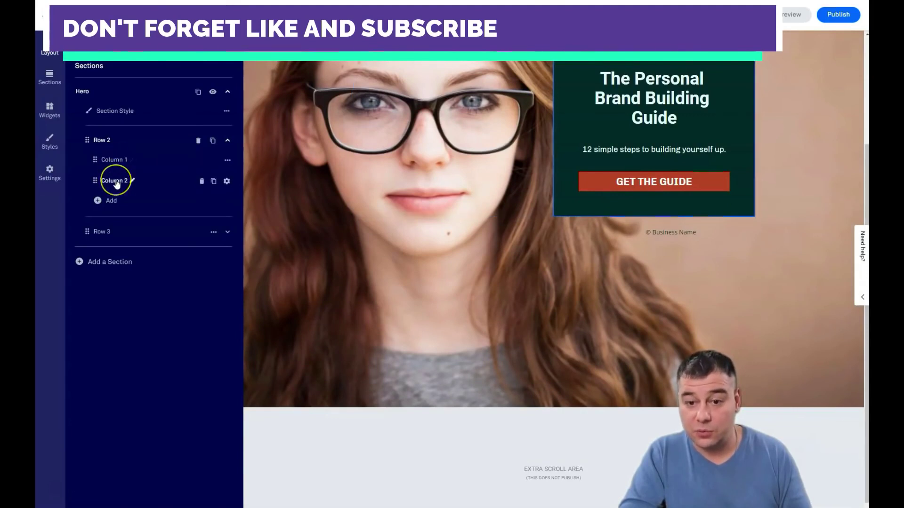
{"action": "left_click", "coordinate": [227, 182]}
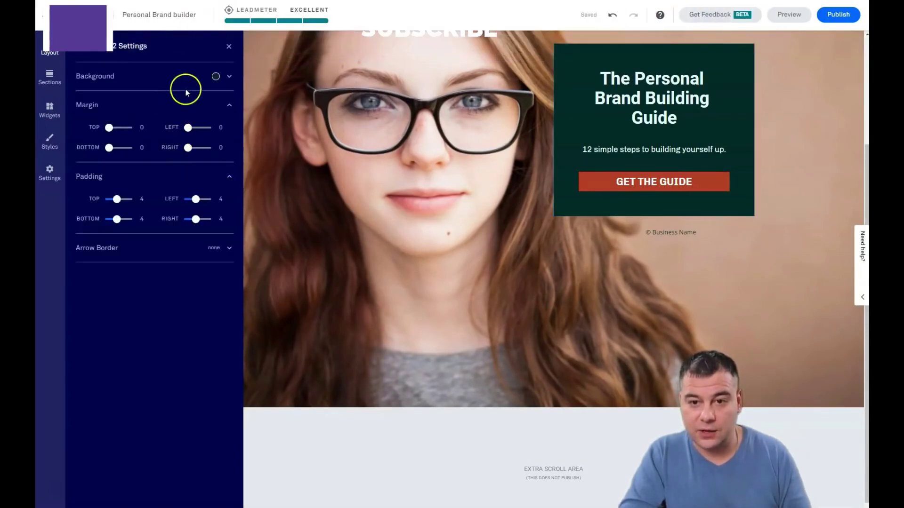
{"action": "left_click", "coordinate": [217, 79]}
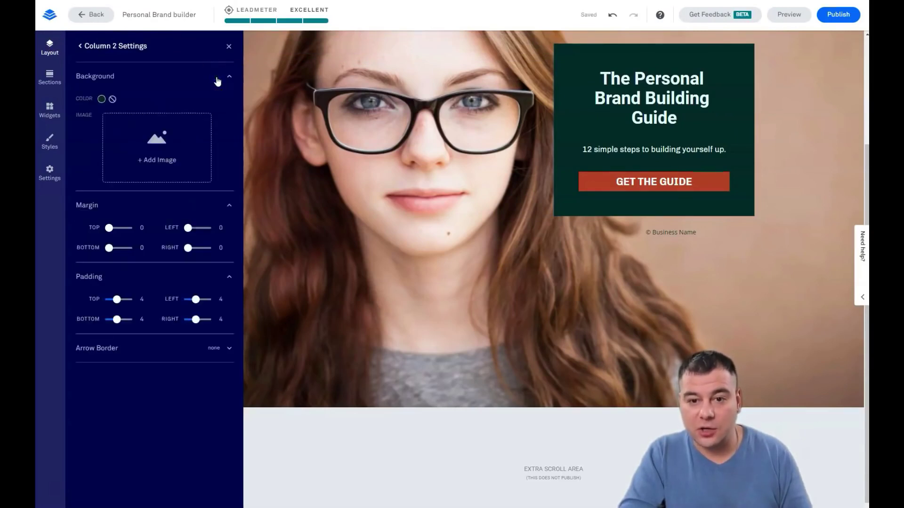
Browse the stored images available for the Column 2 background and leave the image chooser without inserting one.
{"action": "left_click", "coordinate": [150, 163]}
{"action": "scroll", "coordinate": [449, 257], "scroll_direction": "down", "scroll_amount": 5}
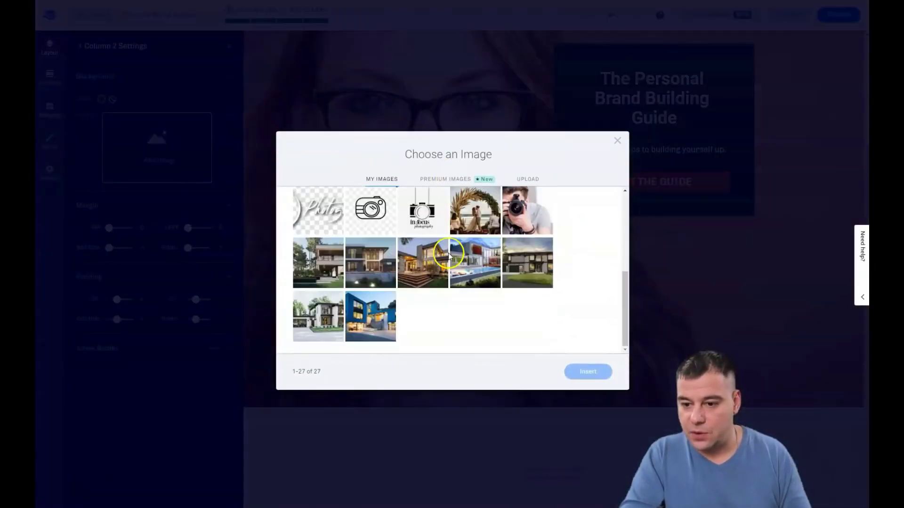
{"action": "scroll", "coordinate": [449, 257], "scroll_direction": "up", "scroll_amount": 5}
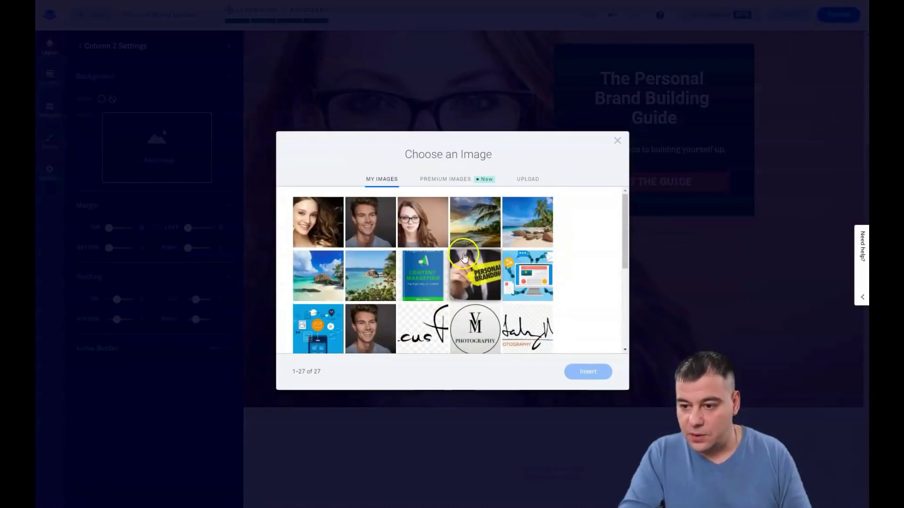
{"action": "left_click", "coordinate": [618, 141]}
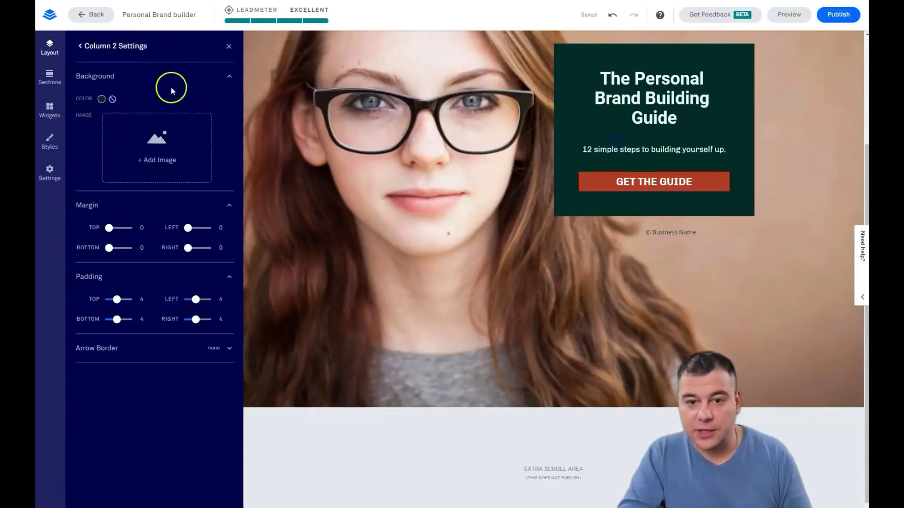
Lower the opacity of Column 2's dark green background color 042B28 to 64.
{"action": "left_click", "coordinate": [102, 99]}
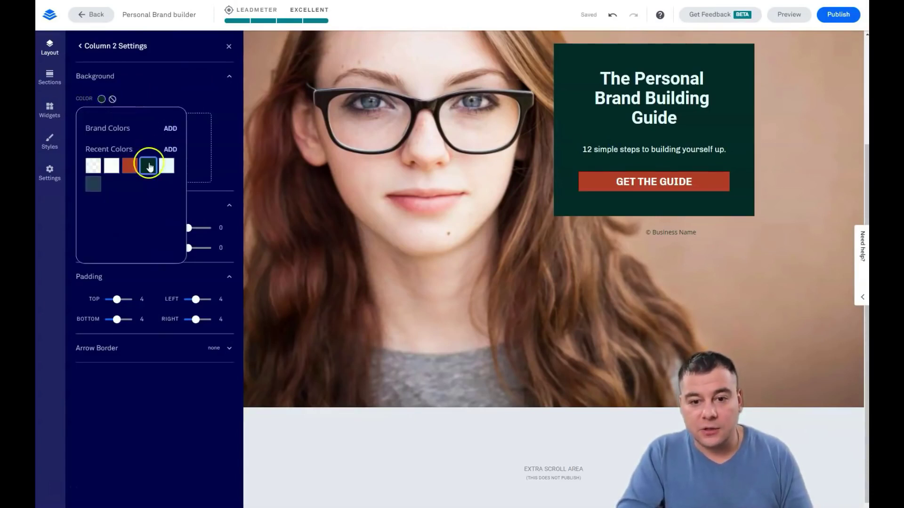
{"action": "left_click", "coordinate": [171, 150]}
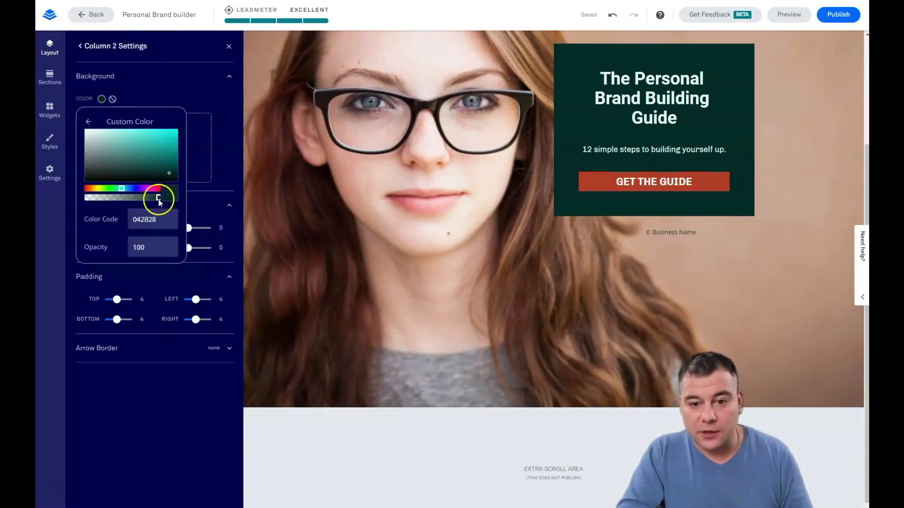
{"action": "left_click_drag", "start_coordinate": [159, 197], "coordinate": [141, 199]}
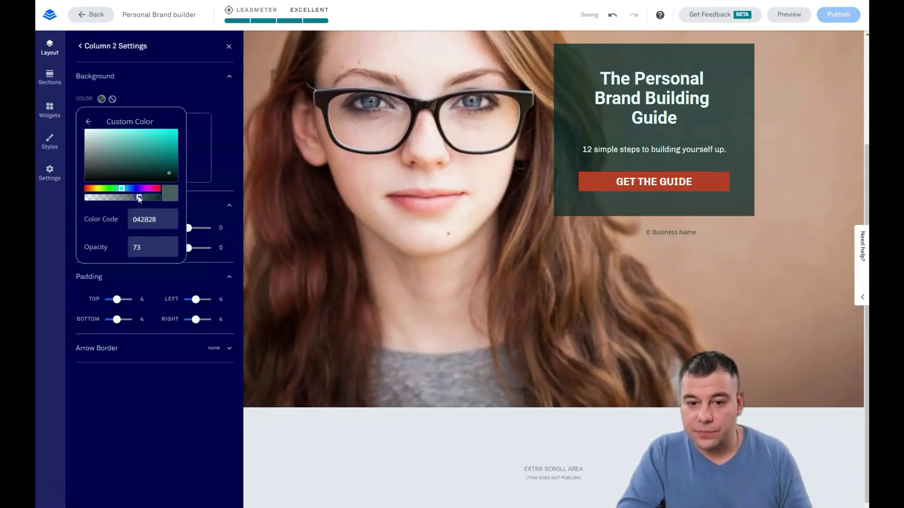
{"action": "left_click_drag", "start_coordinate": [139, 198], "coordinate": [134, 198]}
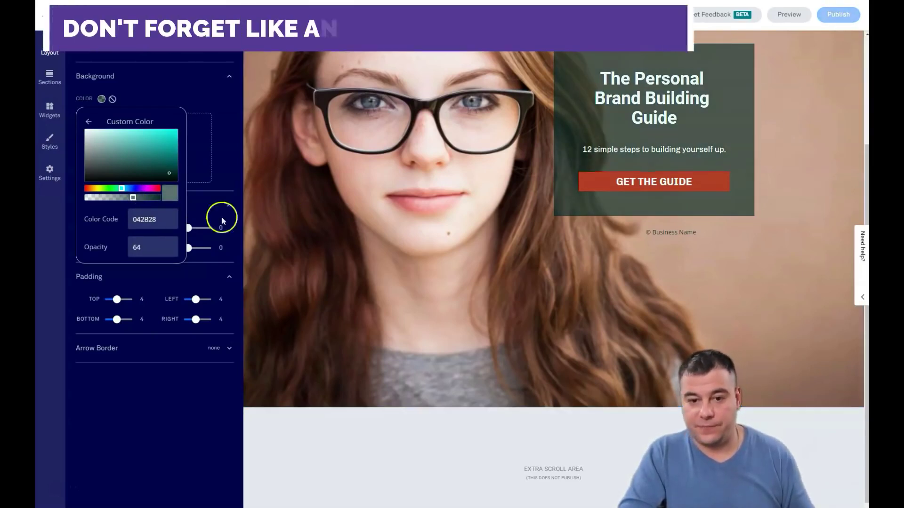
{"action": "left_click", "coordinate": [164, 103]}
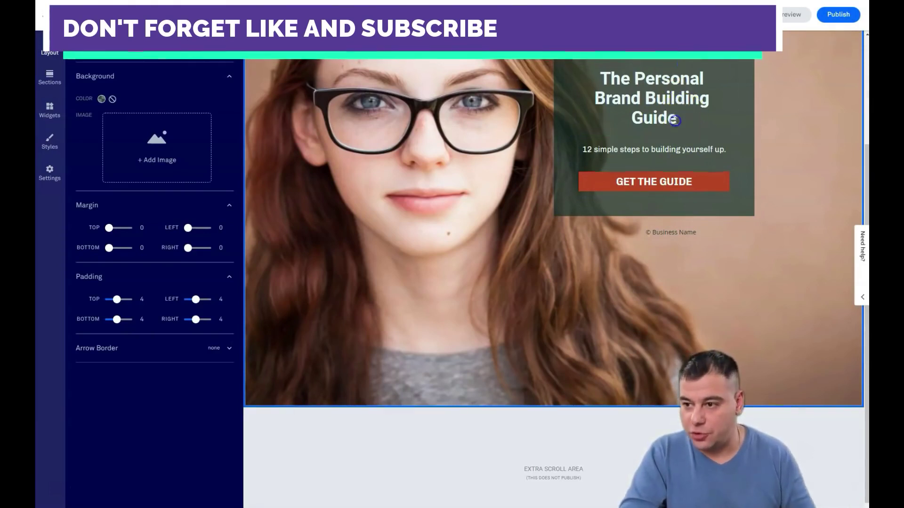
Recolor the heading "The Personal Brand Building Guide" with the dark green from the recent colors.
{"action": "left_click", "coordinate": [678, 121]}
{"action": "left_click_drag", "start_coordinate": [678, 121], "coordinate": [604, 80]}
{"action": "left_click", "coordinate": [681, 273]}
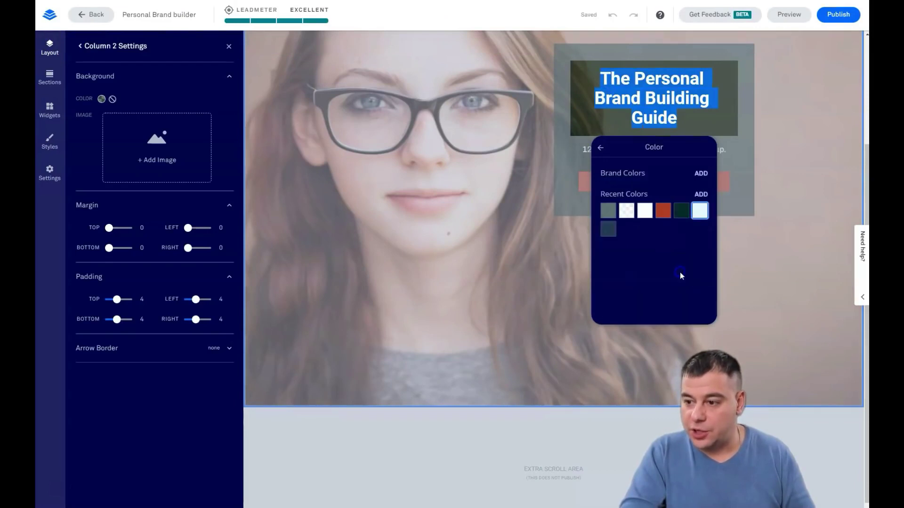
{"action": "left_click", "coordinate": [662, 217]}
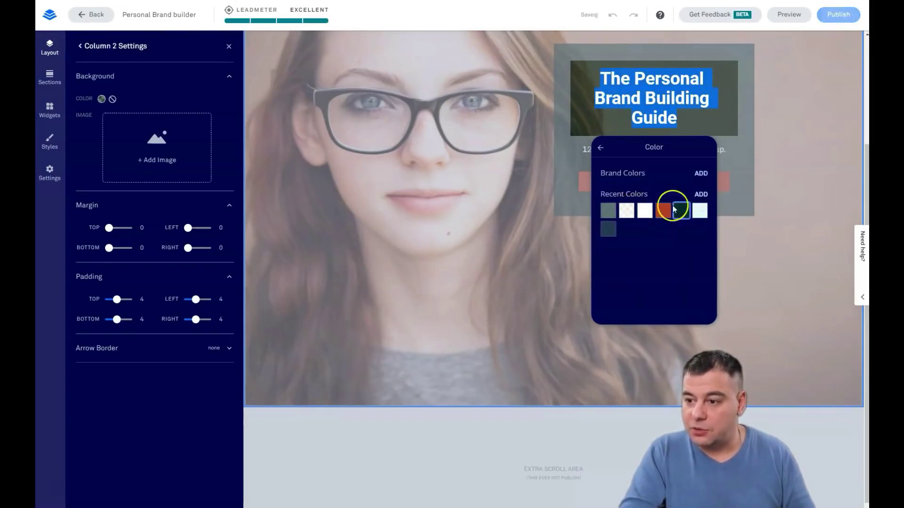
{"action": "left_click", "coordinate": [601, 148]}
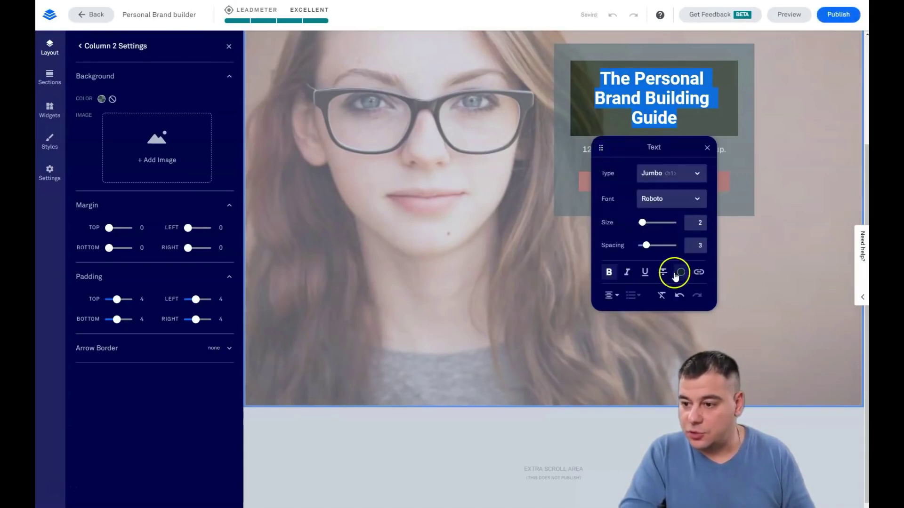
Try the bold, italic and strikethrough styles on the heading, view its click event options and close the text settings.
{"action": "left_click", "coordinate": [610, 273]}
{"action": "left_click", "coordinate": [610, 272]}
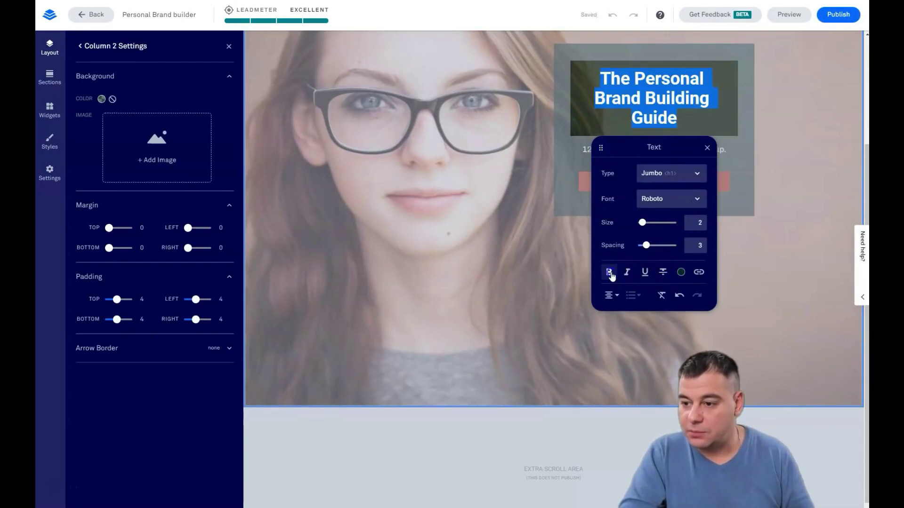
{"action": "left_click", "coordinate": [627, 273]}
{"action": "left_click", "coordinate": [627, 273]}
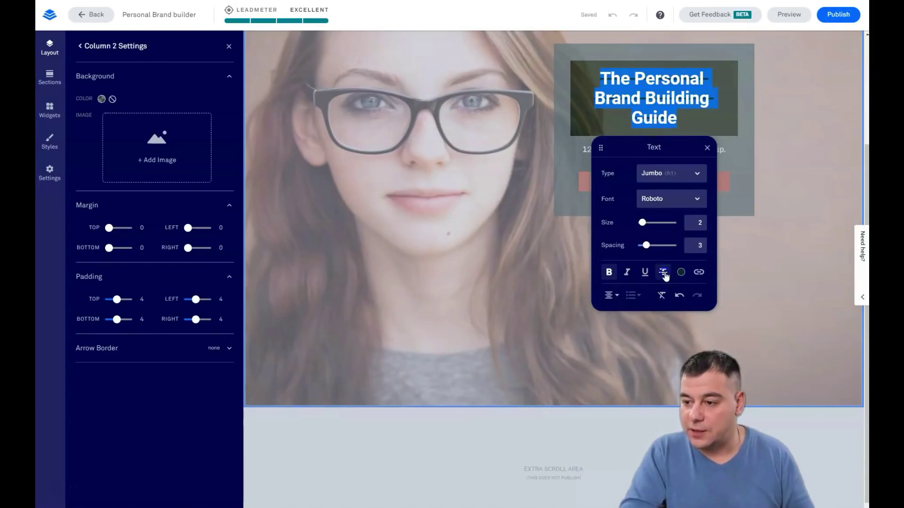
{"action": "left_click", "coordinate": [700, 274]}
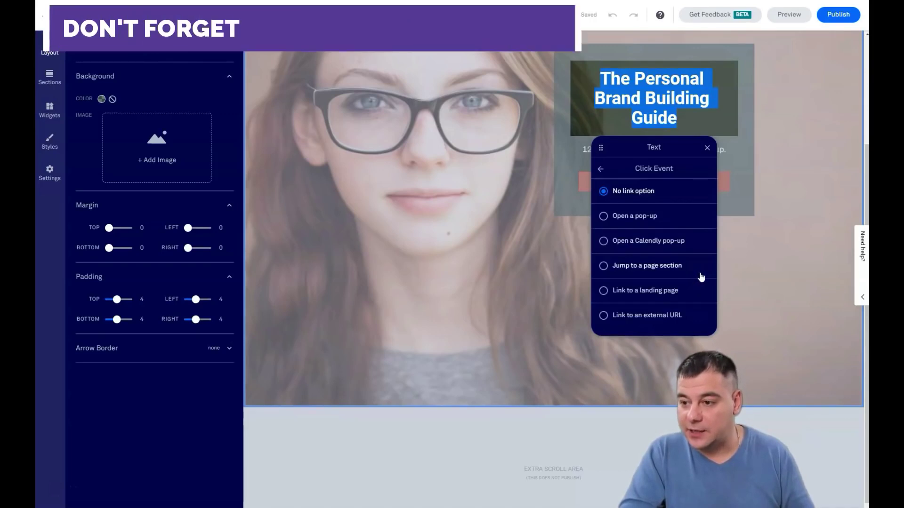
{"action": "left_click", "coordinate": [706, 150]}
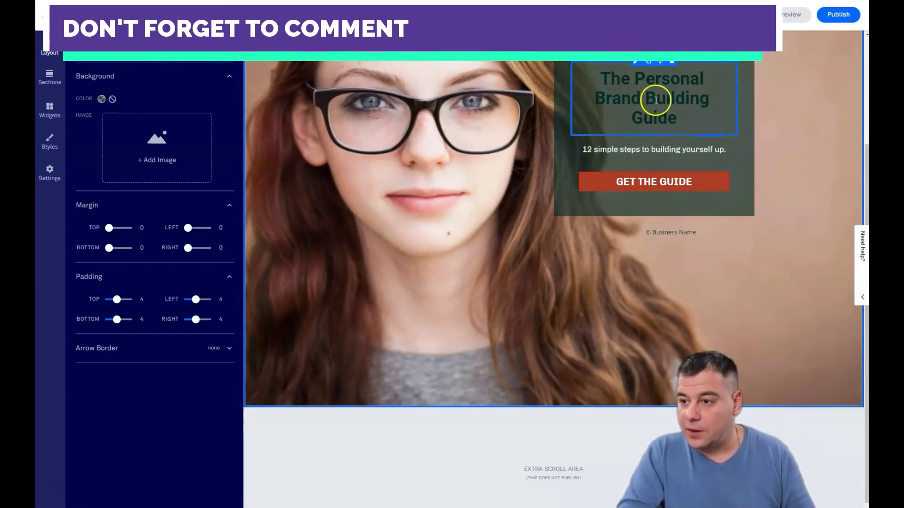
Recolor the whole heading "The Personal Brand Building Guide" with the pale near-white recent color and close the text settings.
{"action": "left_click", "coordinate": [636, 65]}
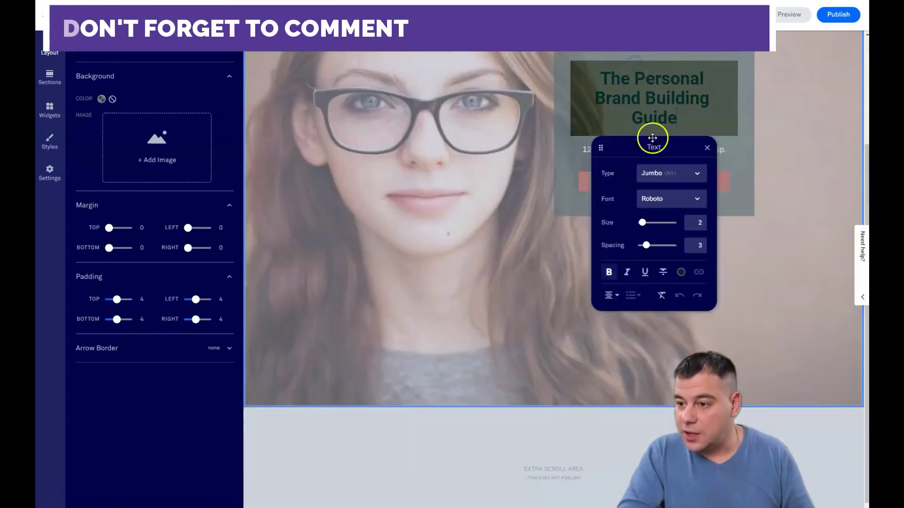
{"action": "left_click", "coordinate": [681, 272]}
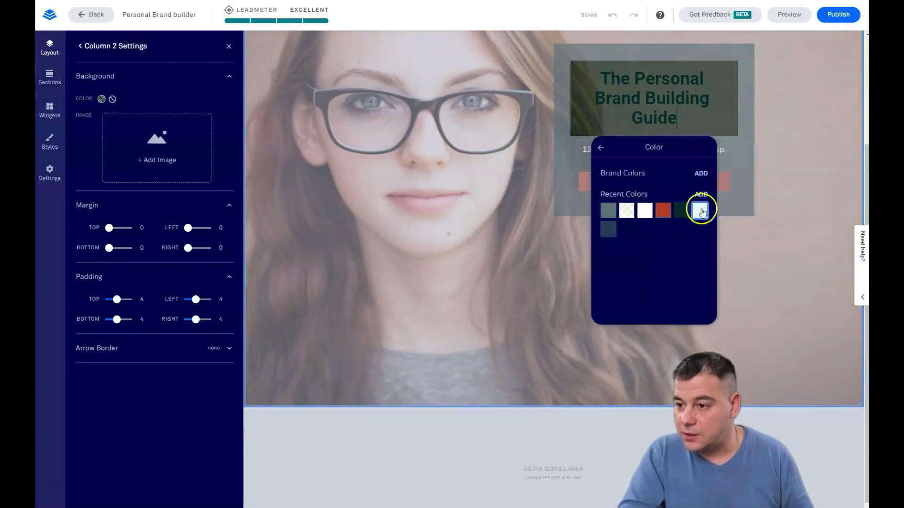
{"action": "left_click_drag", "start_coordinate": [678, 117], "coordinate": [594, 78]}
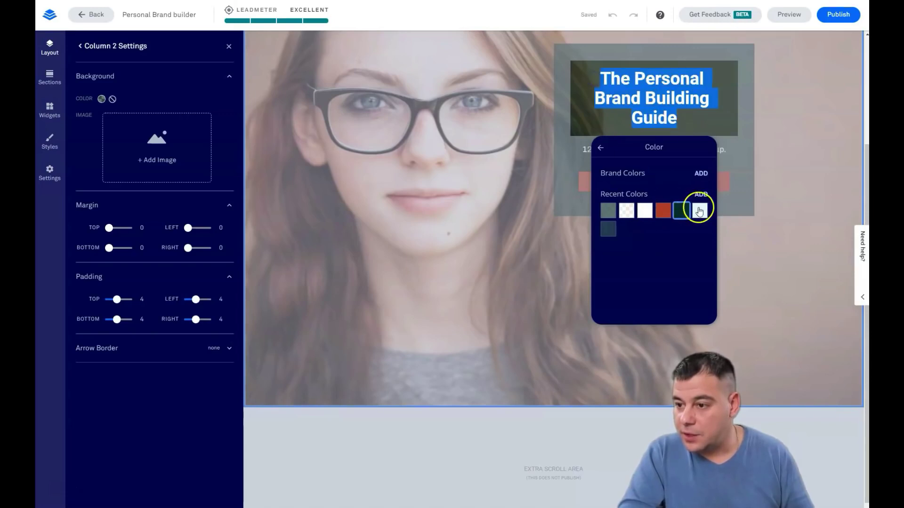
{"action": "left_click", "coordinate": [750, 244]}
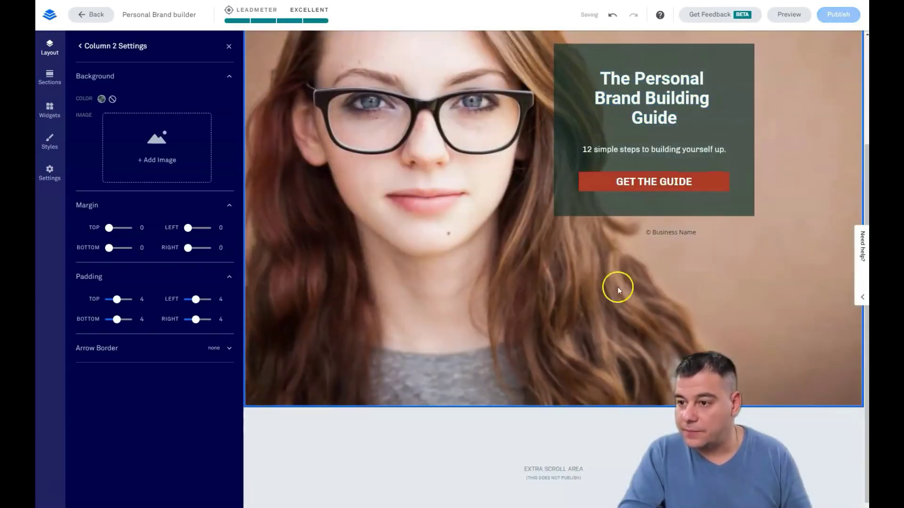
{"action": "scroll", "coordinate": [485, 278], "scroll_direction": "up", "scroll_amount": 3}
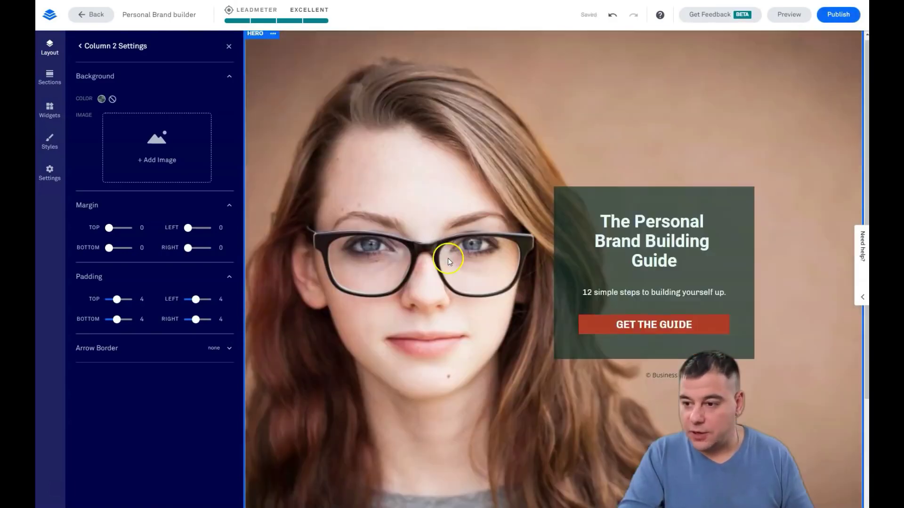
Open the settings of the GET THE GUIDE button and examine its background and text color options.
{"action": "mouse_move", "coordinate": [606, 318]}
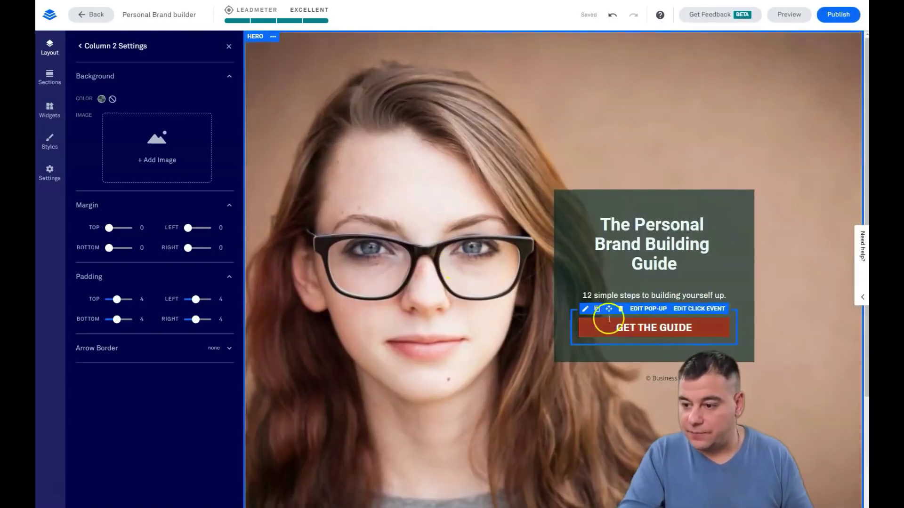
{"action": "left_click", "coordinate": [585, 309]}
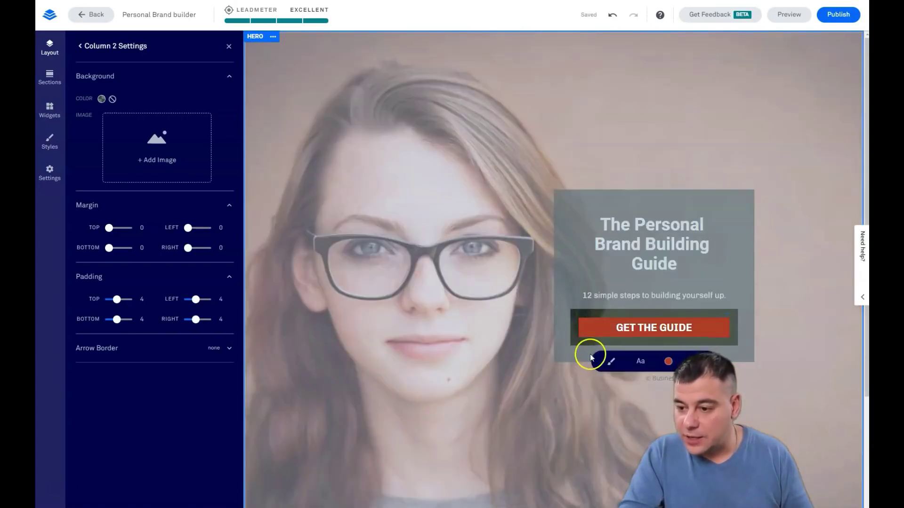
{"action": "left_click", "coordinate": [668, 362]}
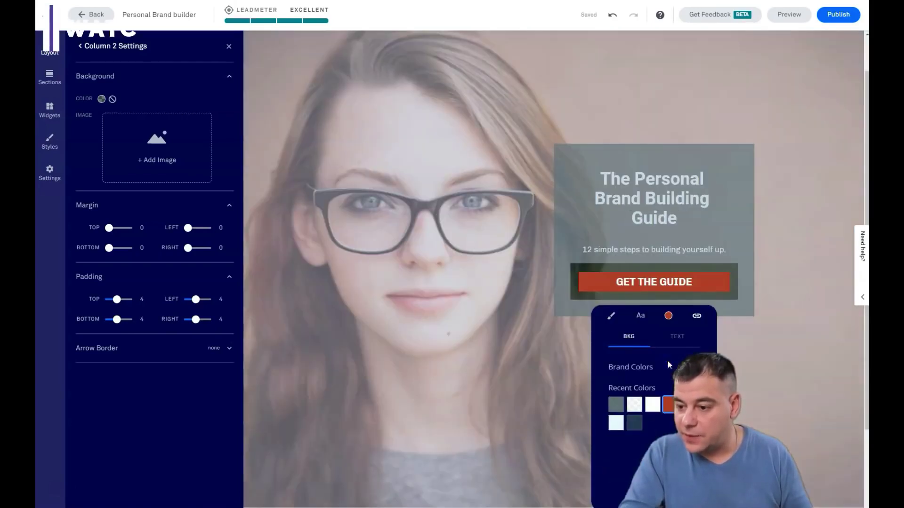
{"action": "left_click", "coordinate": [673, 335]}
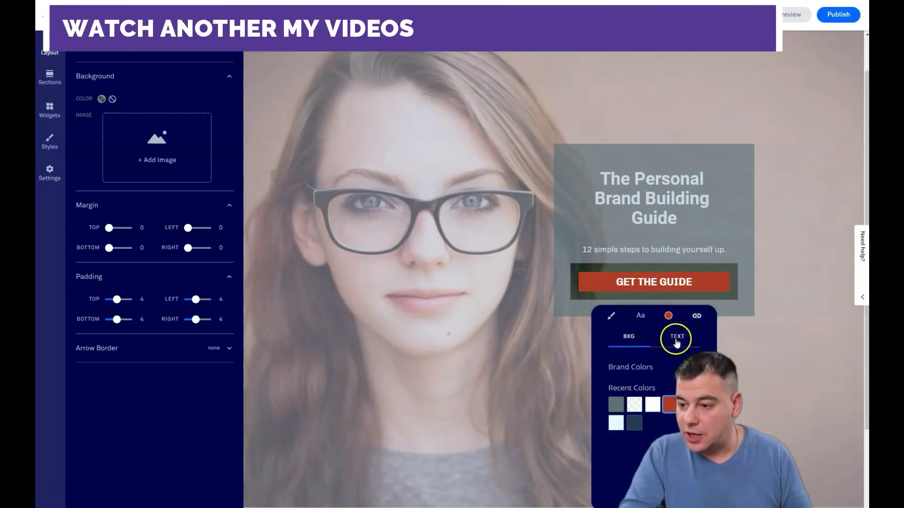
{"action": "left_click", "coordinate": [630, 337]}
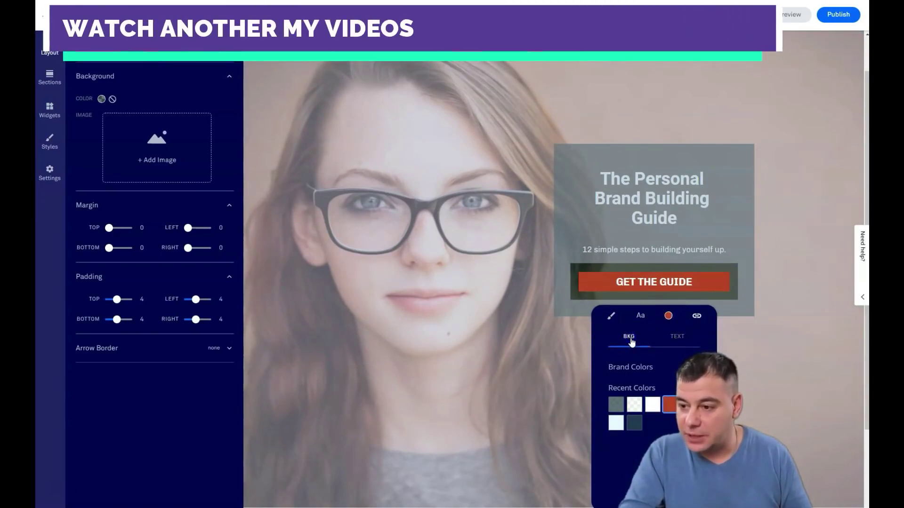
{"action": "left_click", "coordinate": [671, 405]}
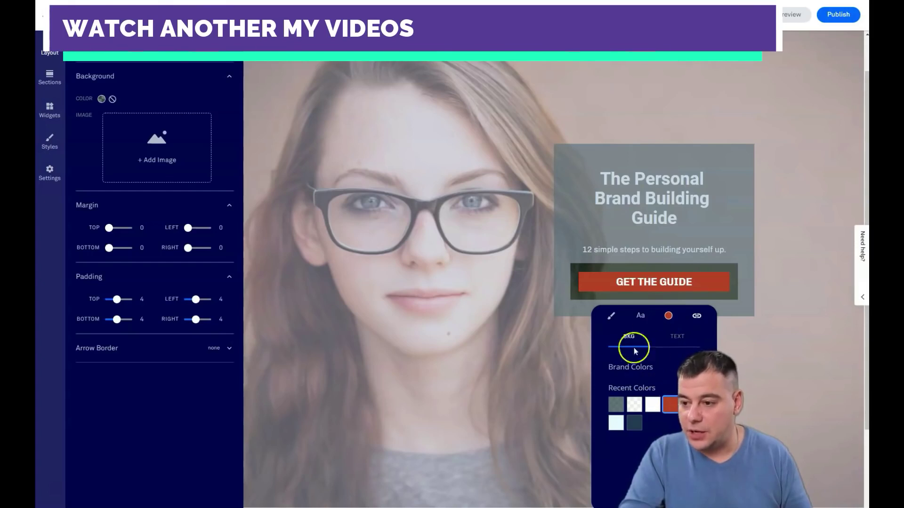
Try the Rounded shape with a larger corner radius and the Circular shape on the GET THE GUIDE button.
{"action": "left_click", "coordinate": [612, 318]}
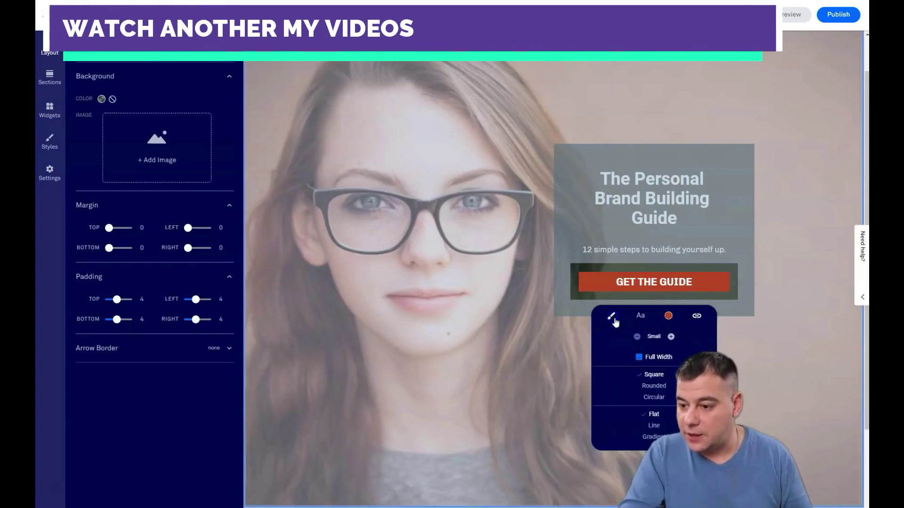
{"action": "left_click", "coordinate": [649, 391]}
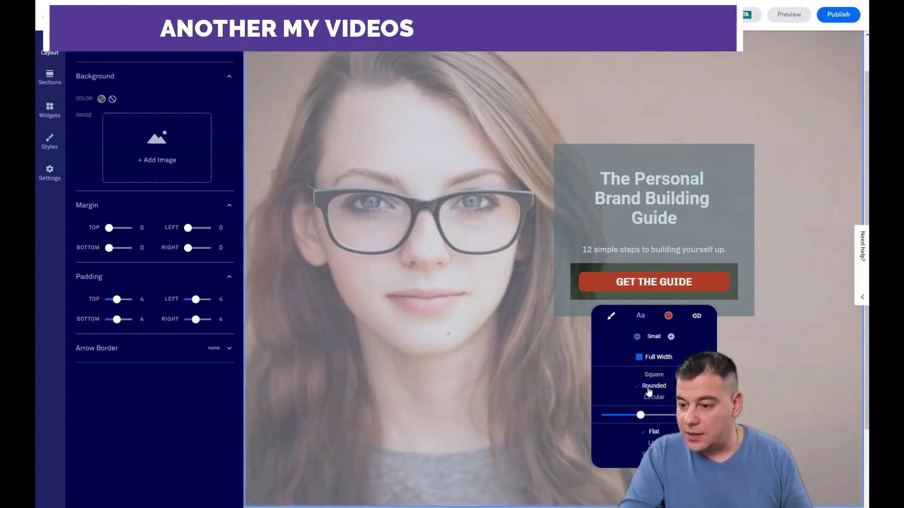
{"action": "left_click_drag", "start_coordinate": [641, 415], "coordinate": [659, 415]}
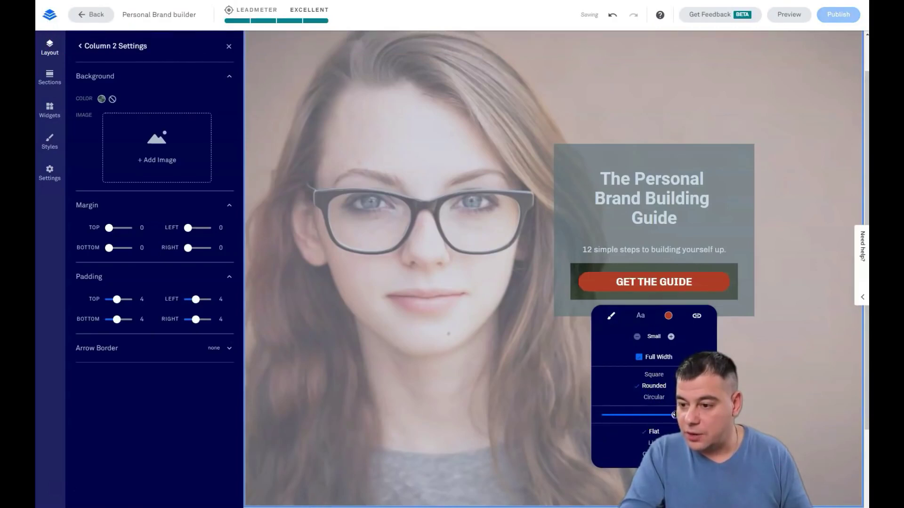
{"action": "left_click", "coordinate": [650, 398]}
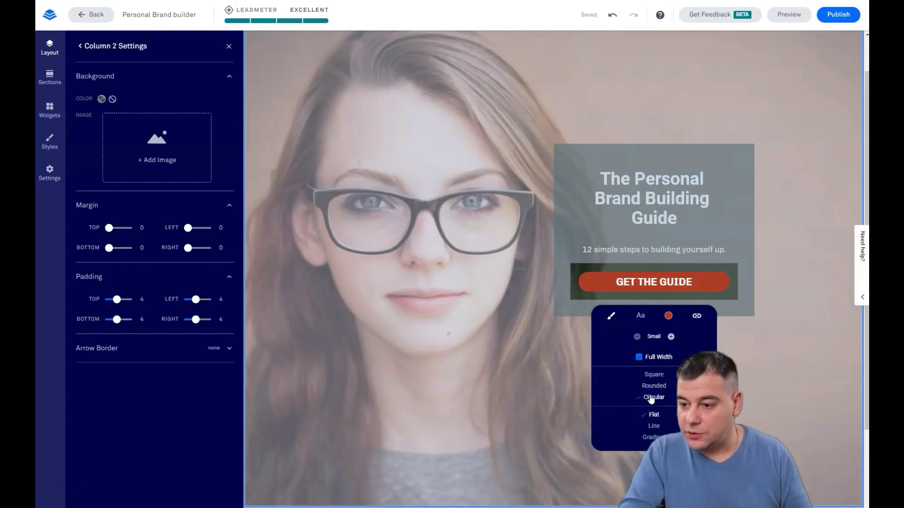
Try the Line and Gradient styles on the button, return it to Flat and Square, and close its settings.
{"action": "left_click", "coordinate": [654, 426]}
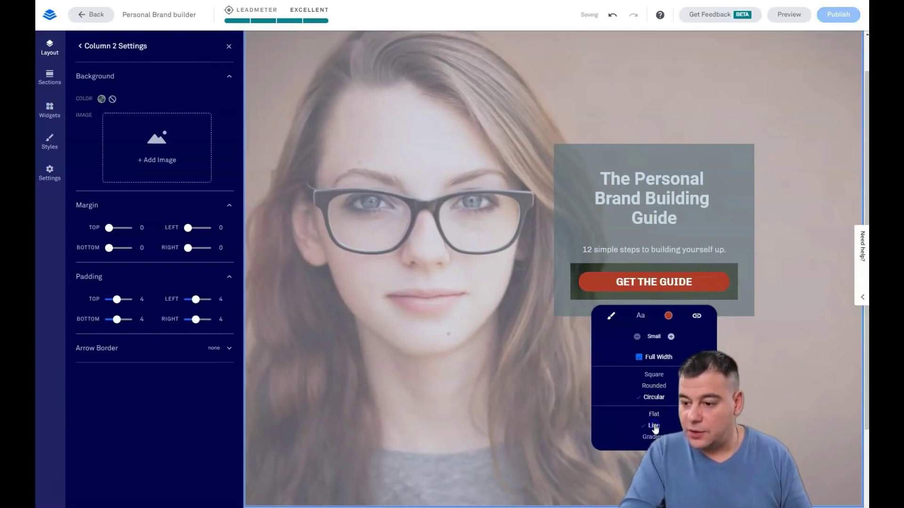
{"action": "left_click", "coordinate": [652, 436]}
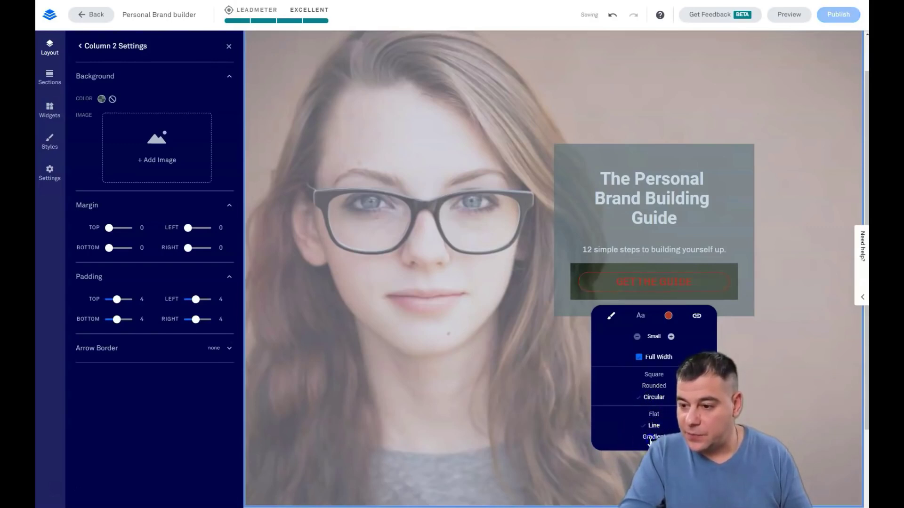
{"action": "left_click", "coordinate": [656, 415]}
{"action": "left_click", "coordinate": [654, 376]}
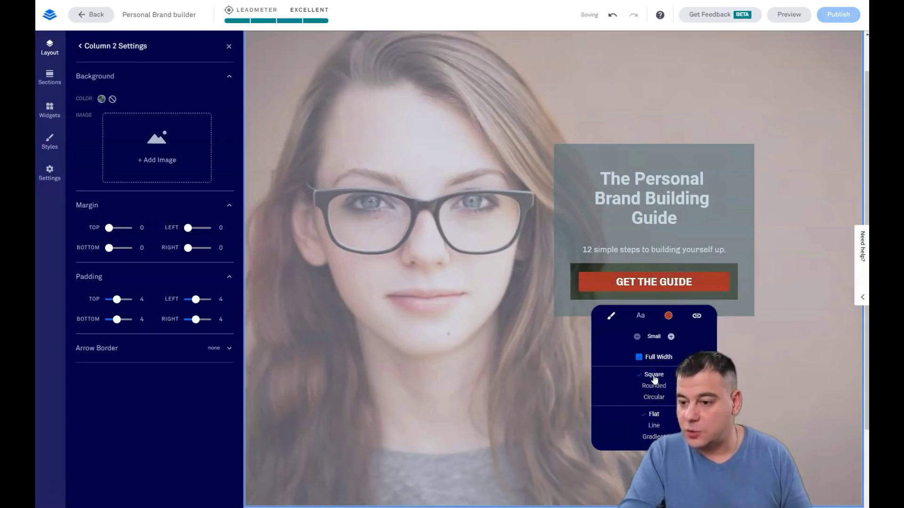
{"action": "left_click", "coordinate": [597, 368]}
Examine the click event options of the GET THE GUIDE button, including its linked pop-up, and close the settings.
{"action": "mouse_move", "coordinate": [666, 290]}
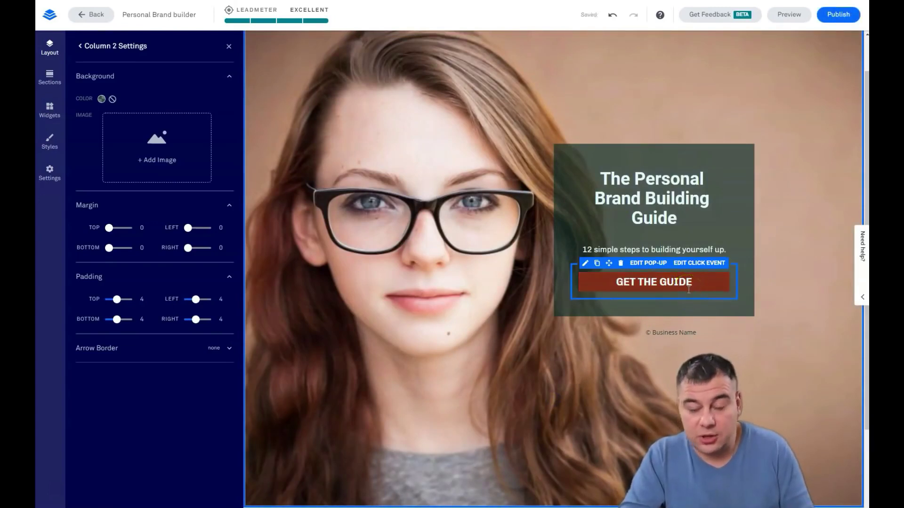
{"action": "left_click", "coordinate": [679, 305]}
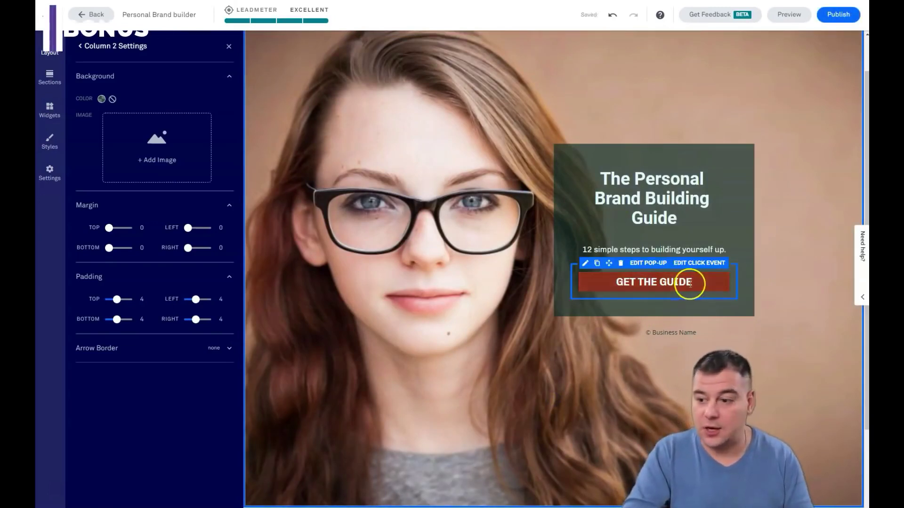
{"action": "mouse_move", "coordinate": [713, 275]}
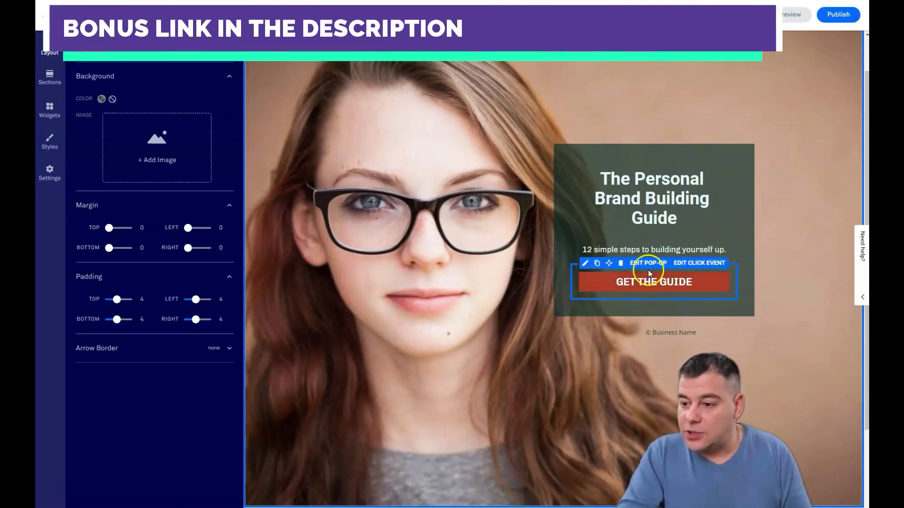
{"action": "left_click", "coordinate": [687, 264]}
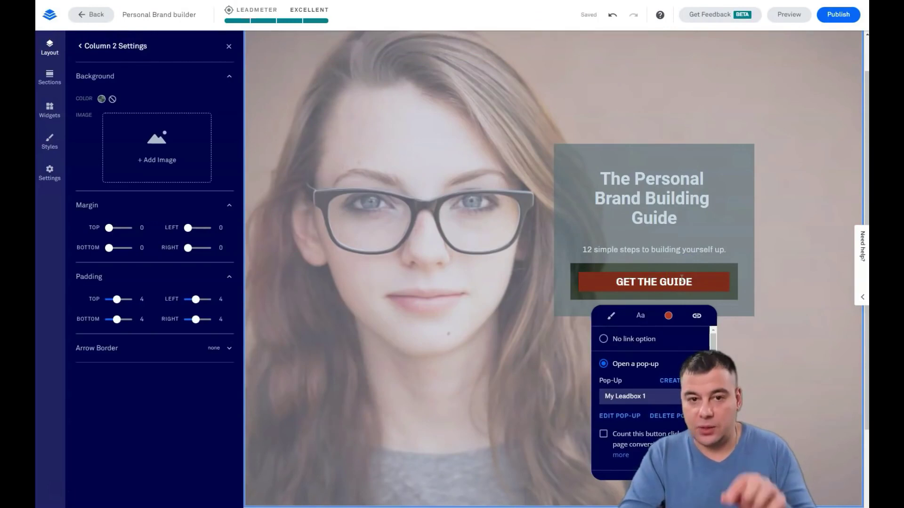
{"action": "left_click", "coordinate": [646, 367]}
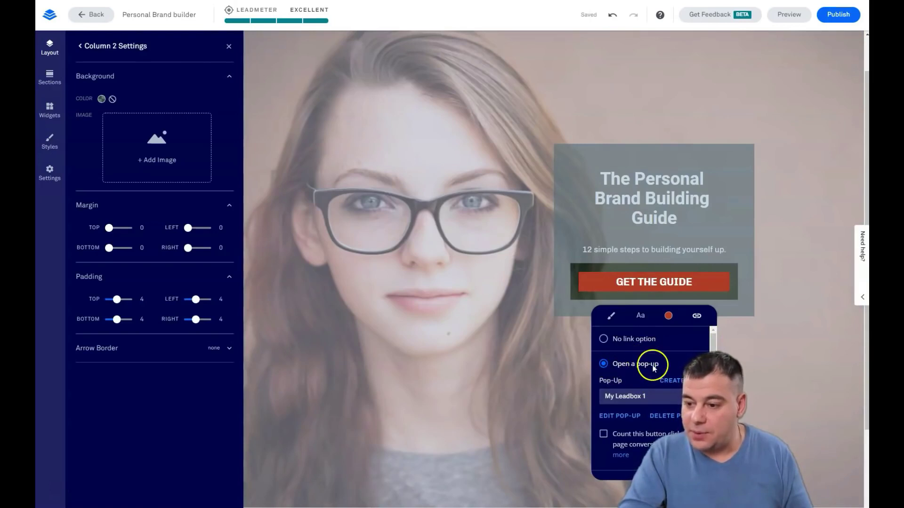
{"action": "left_click", "coordinate": [555, 379]}
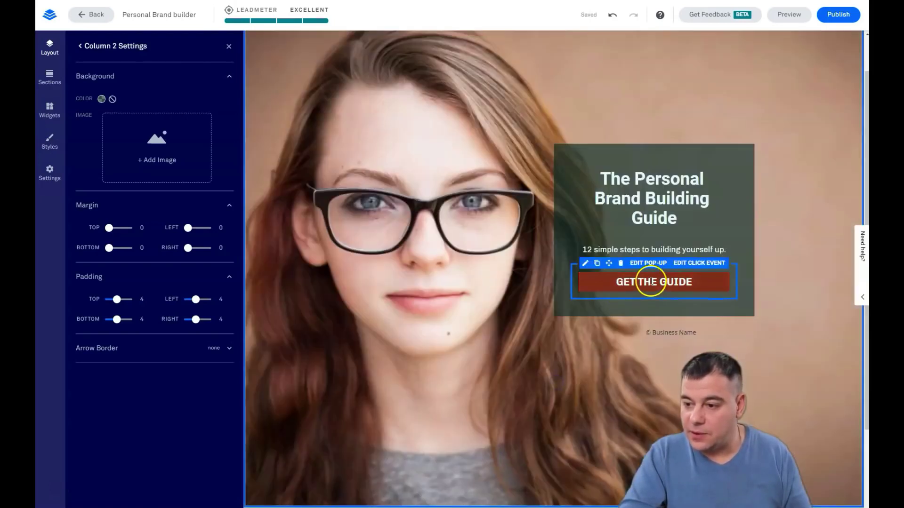
{"action": "left_click", "coordinate": [650, 282]}
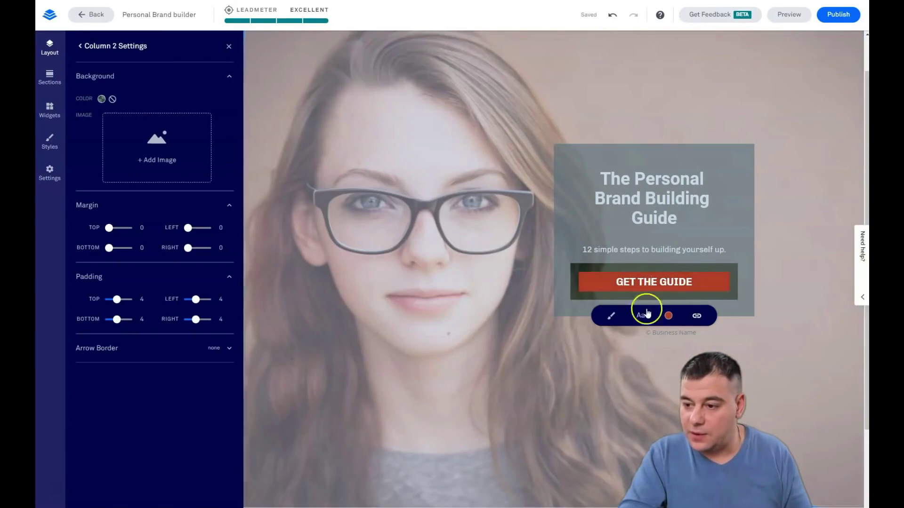
{"action": "left_click", "coordinate": [649, 356]}
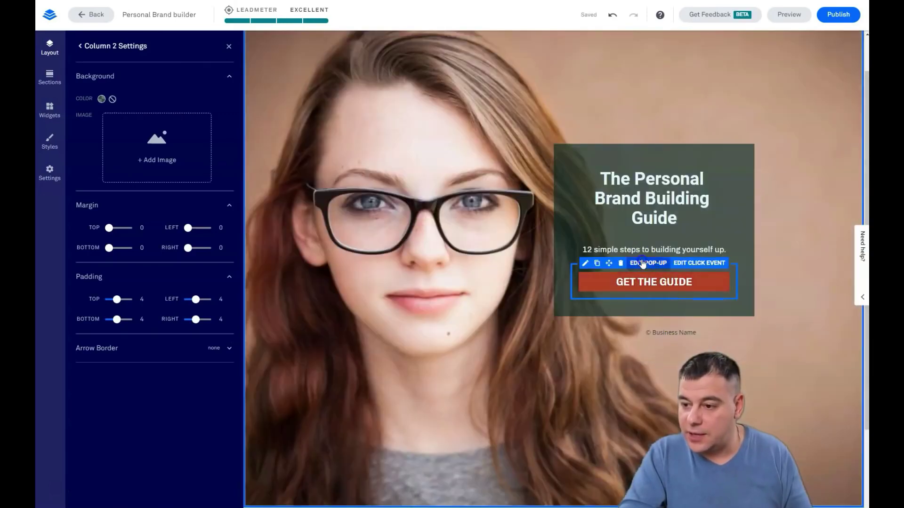
Open the button's pop-up for editing and bring up the background color choices in Section 1's style settings.
{"action": "left_click", "coordinate": [649, 263]}
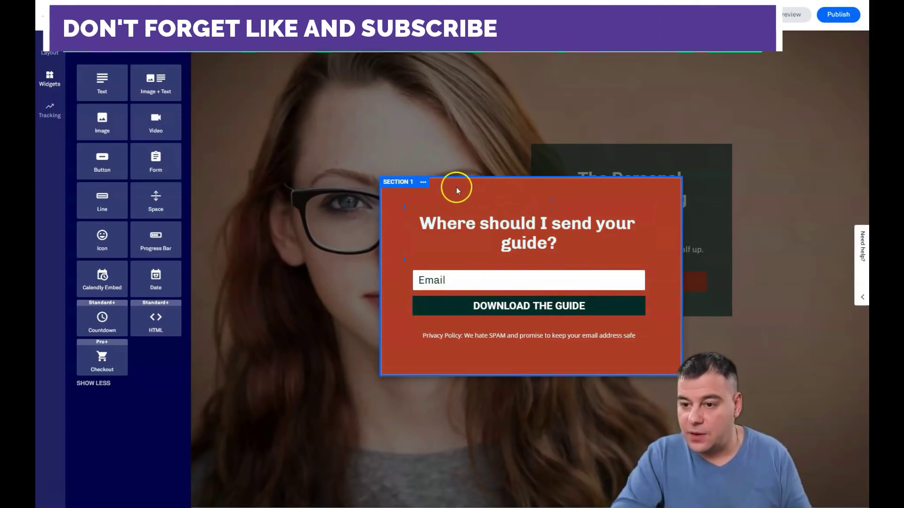
{"action": "left_click", "coordinate": [424, 183]}
{"action": "left_click", "coordinate": [448, 189]}
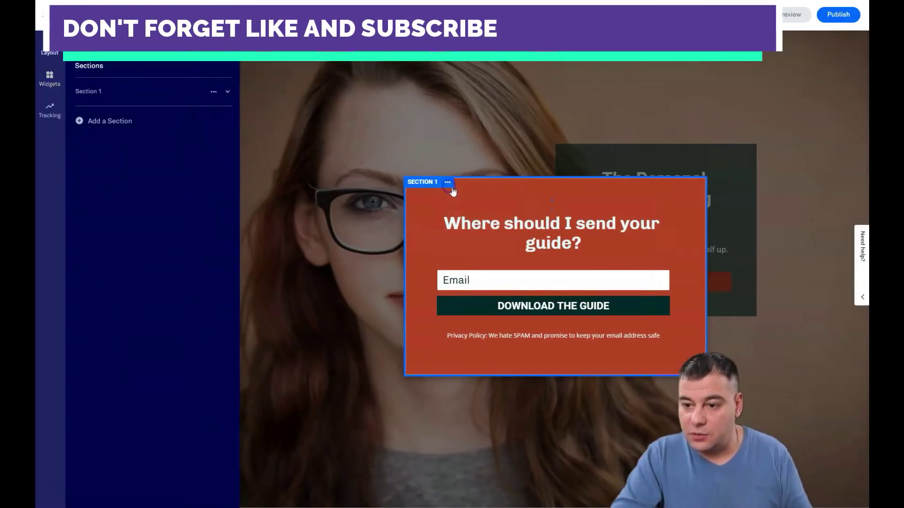
{"action": "left_click", "coordinate": [228, 92]}
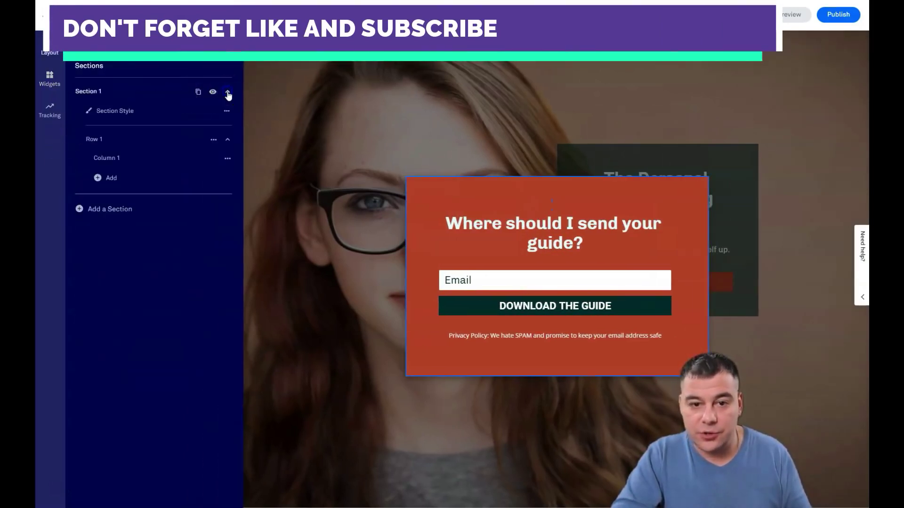
{"action": "left_click", "coordinate": [126, 108]}
{"action": "left_click", "coordinate": [101, 99]}
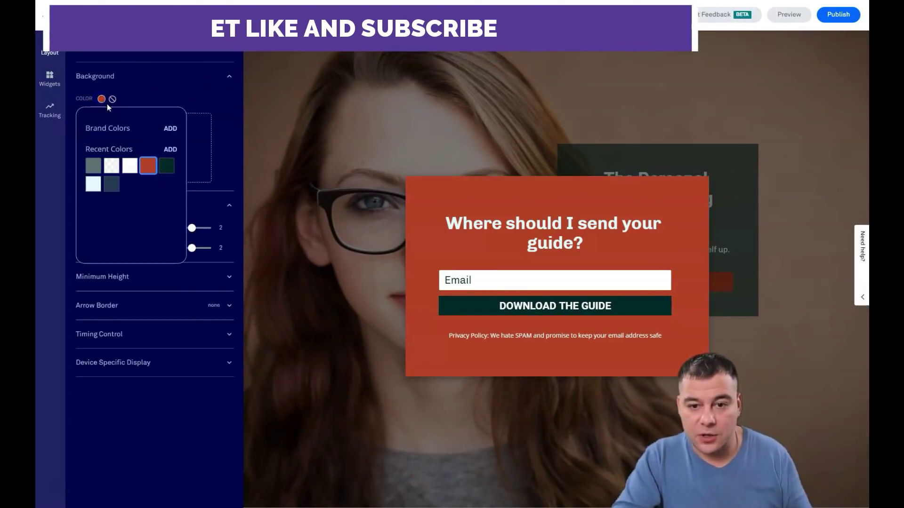
Try the dark green recent color as the background of the pop-up's Section 1.
{"action": "left_click", "coordinate": [166, 167]}
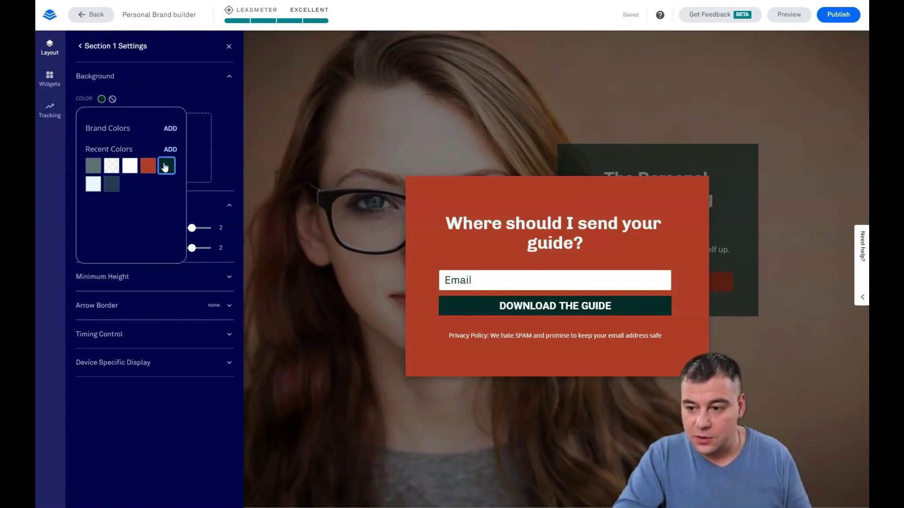
{"action": "left_click", "coordinate": [166, 171]}
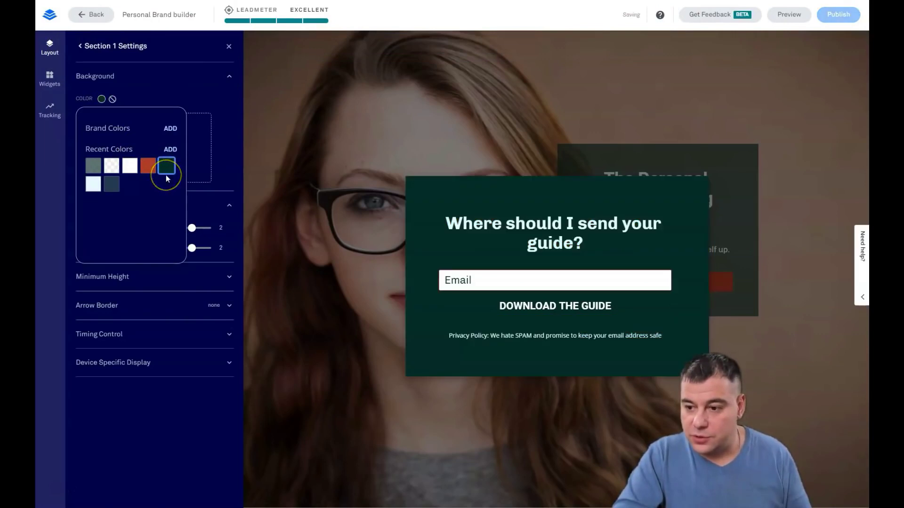
Set the background of the pop-up's Section 1 to the dark blue recent color 233D53 and open the custom color picker.
{"action": "left_click", "coordinate": [116, 186]}
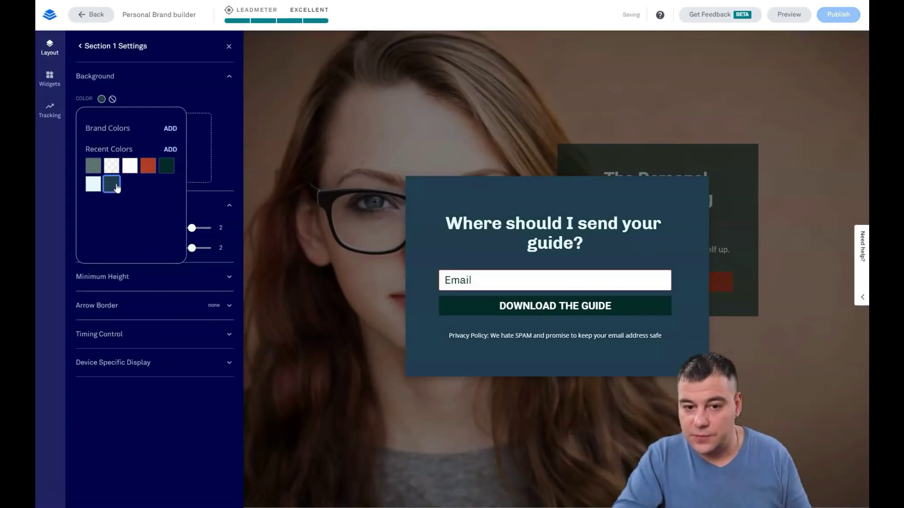
{"action": "left_click", "coordinate": [119, 191]}
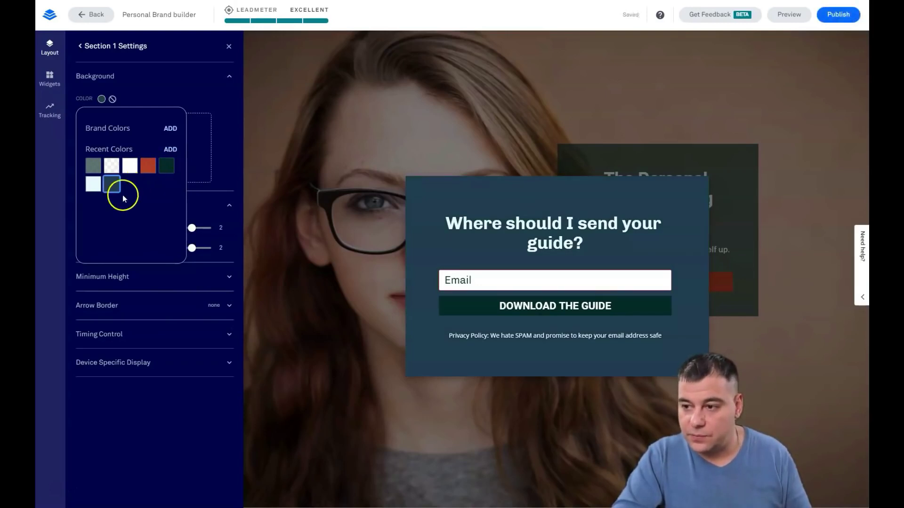
{"action": "left_click", "coordinate": [171, 149]}
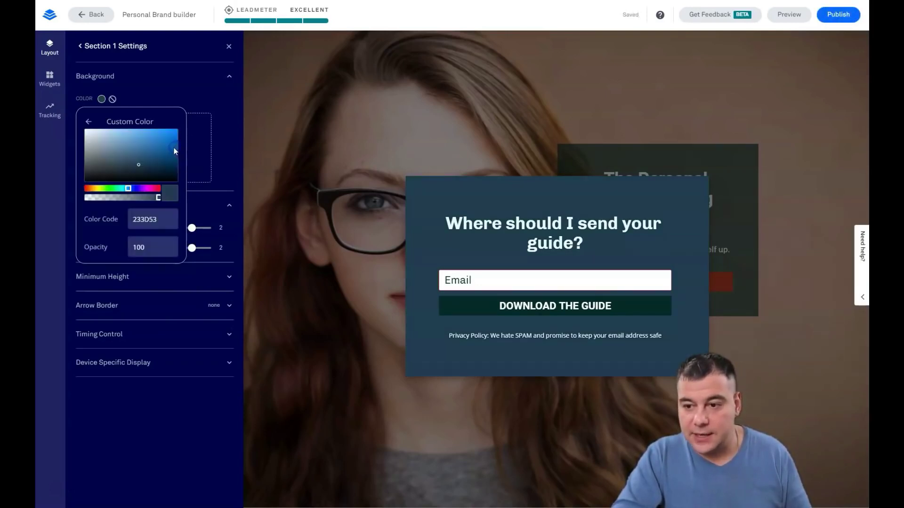